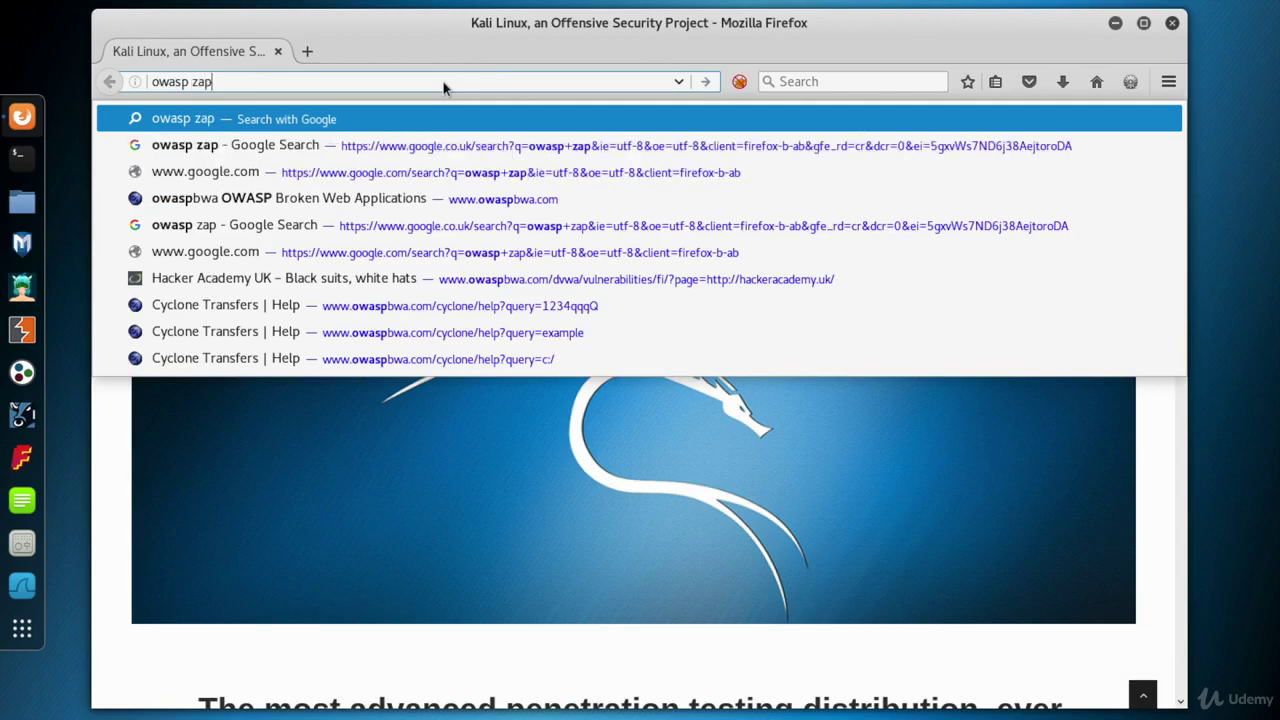
# Step: Search the web for "owasp zap" and open the OWASP Zed Attack Proxy Project page in a maximized window
pyautogui.press('Return')
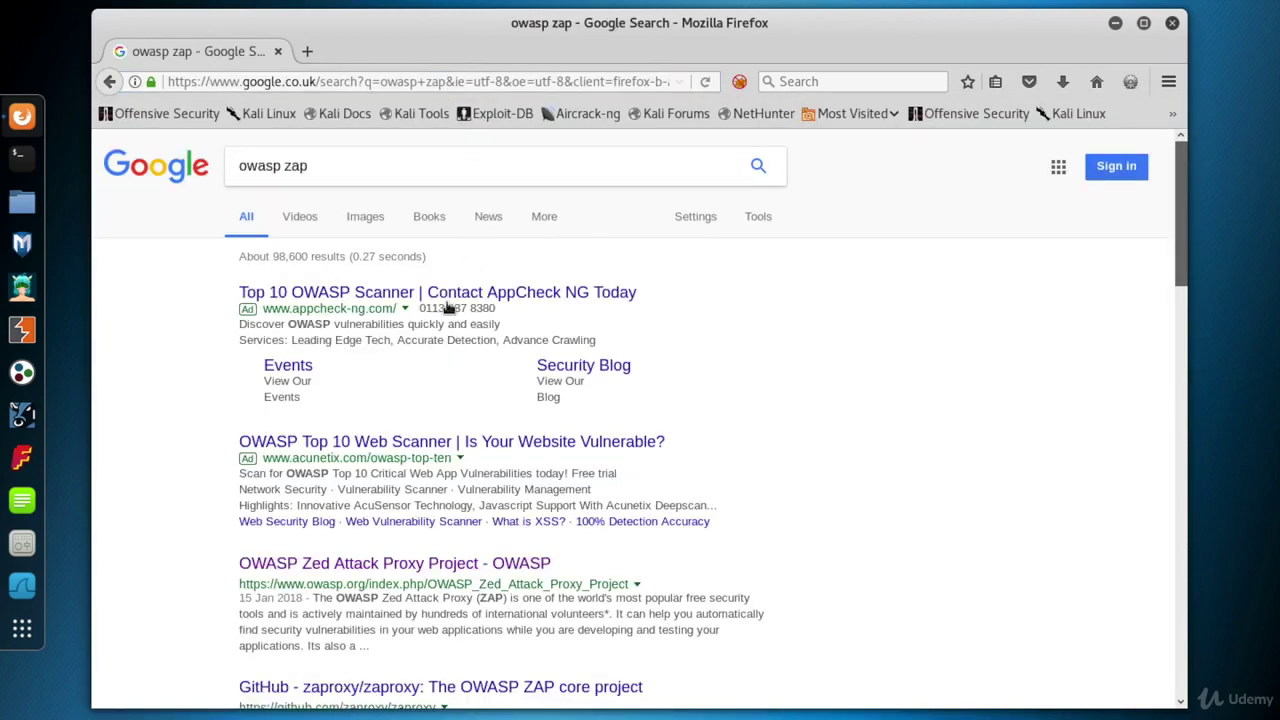
pyautogui.click(345, 565)
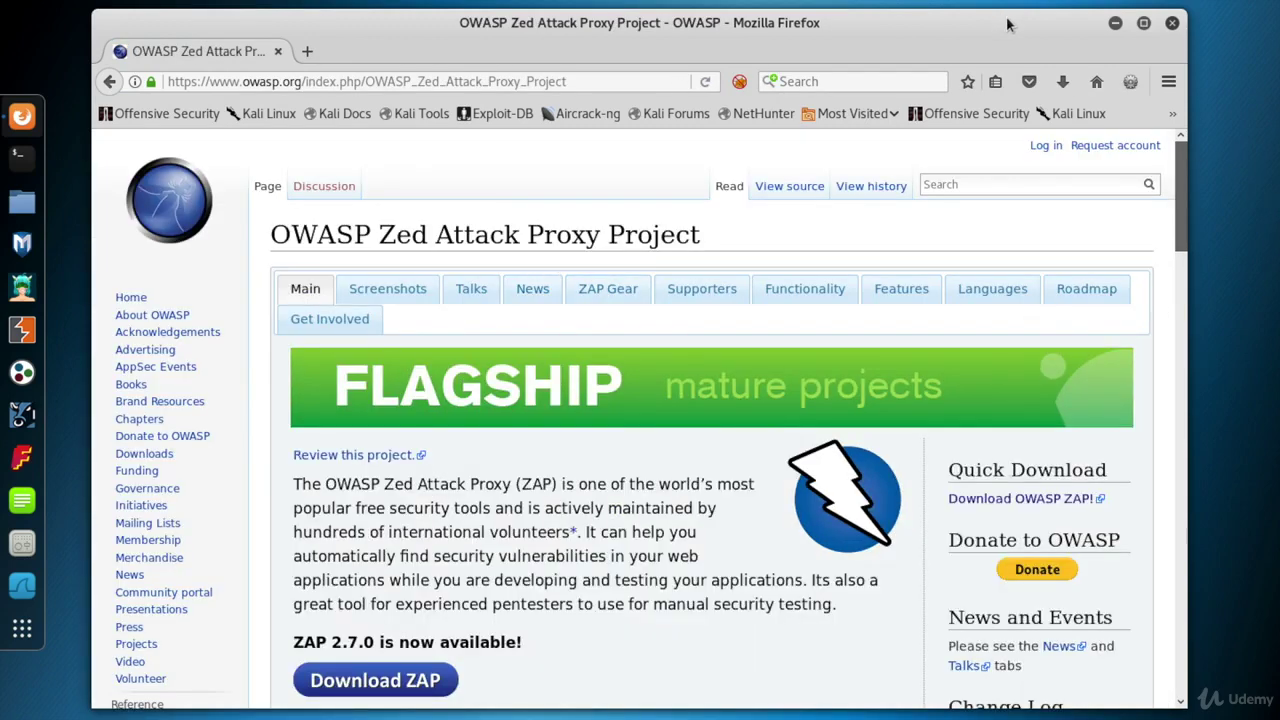
pyautogui.doubleClick(1006, 16)
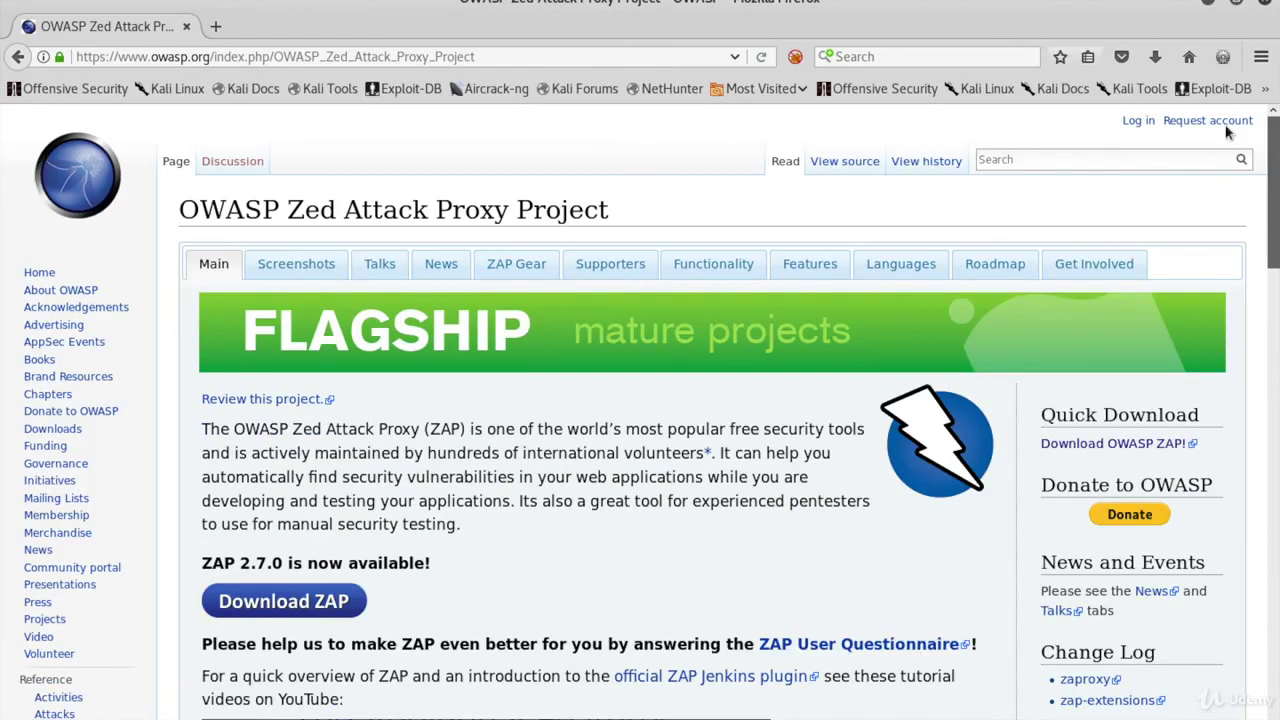
# Step: Look through the OWASP Zed Attack Proxy Project page and open its ZAP downloads page
pyautogui.scroll(-1, 640, 400)
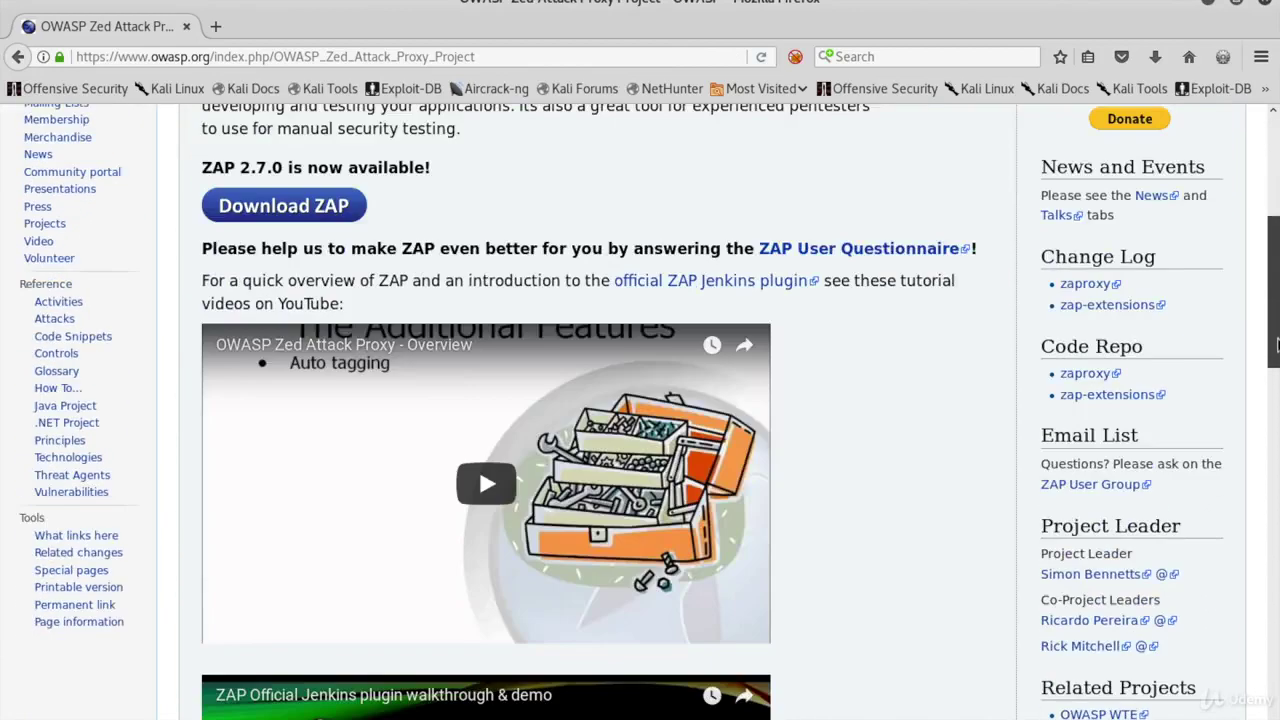
pyautogui.scroll(-8, 1277, 345)
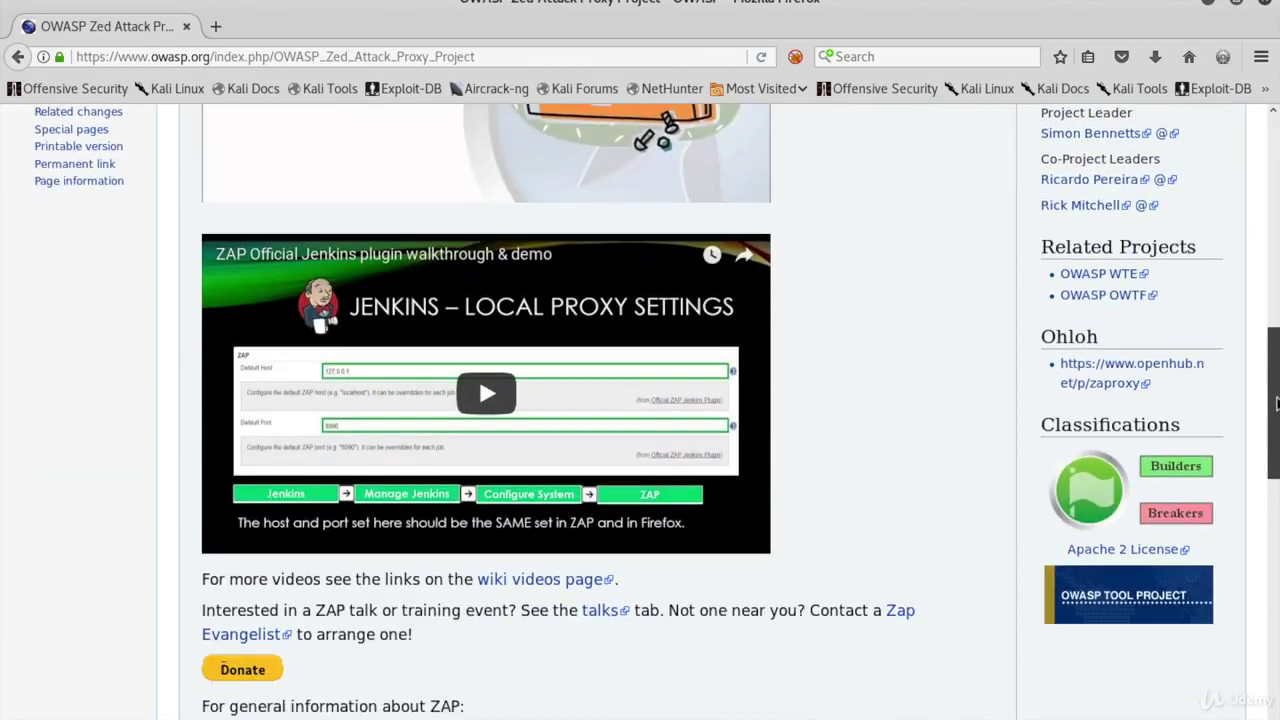
pyautogui.scroll(-3, 1272, 507)
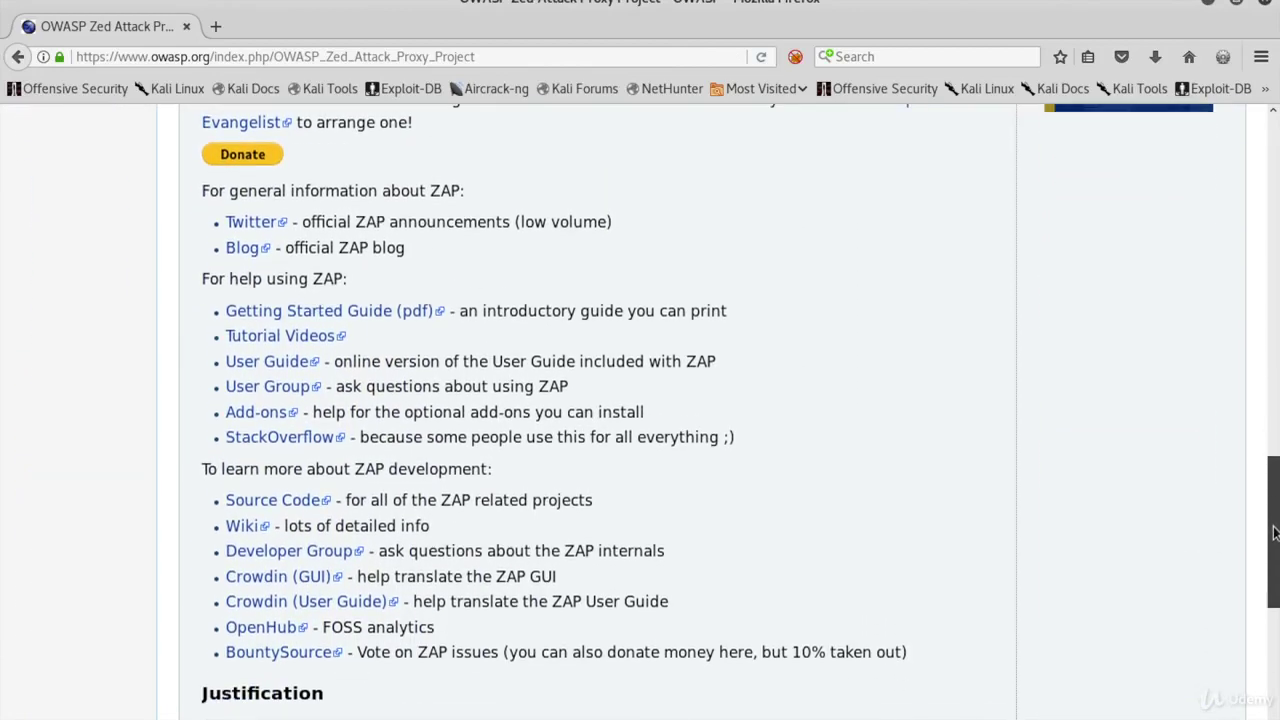
pyautogui.scroll(2, 1278, 350)
pyautogui.scroll(10, 1278, 350)
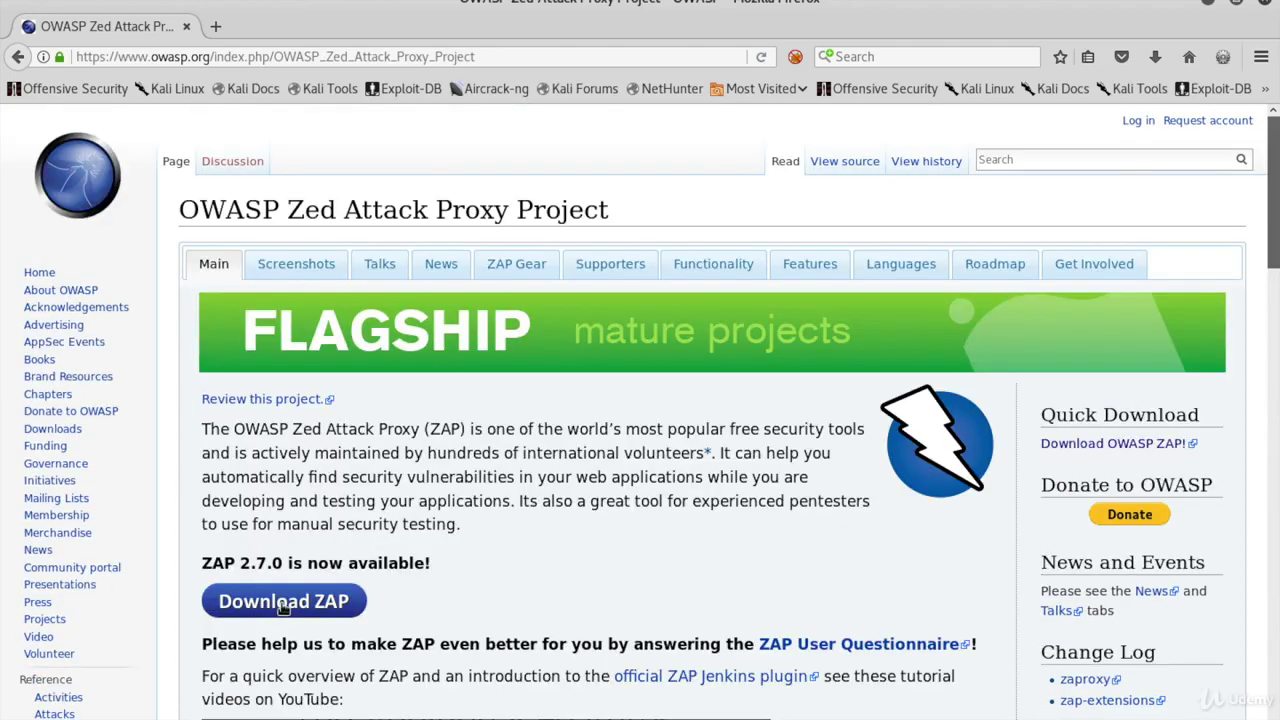
pyautogui.click(284, 602)
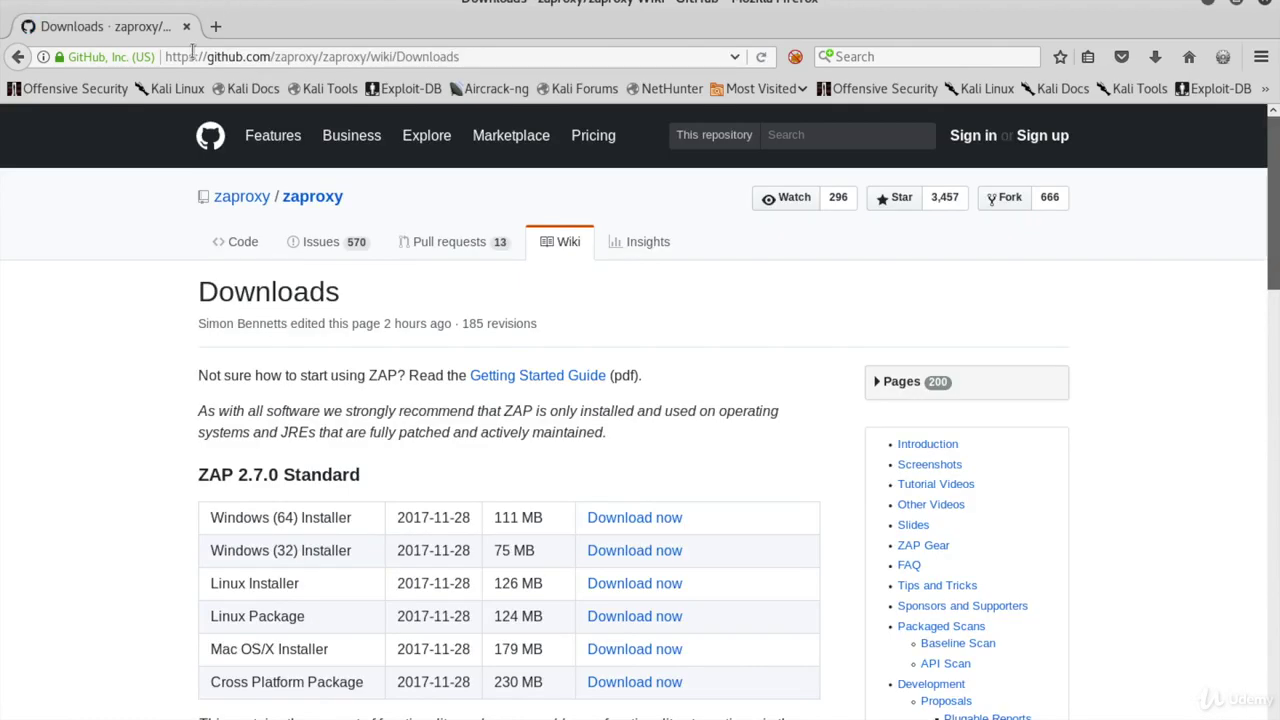
pyautogui.click(219, 57)
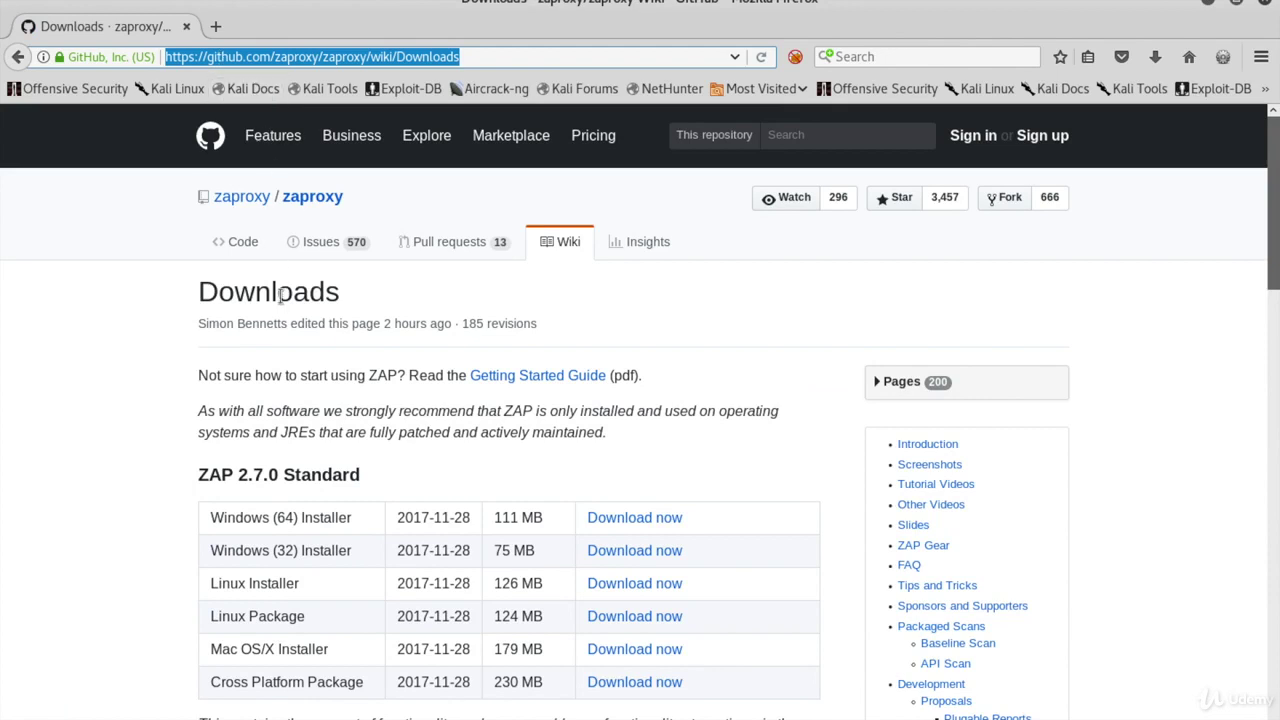
pyautogui.click(117, 454)
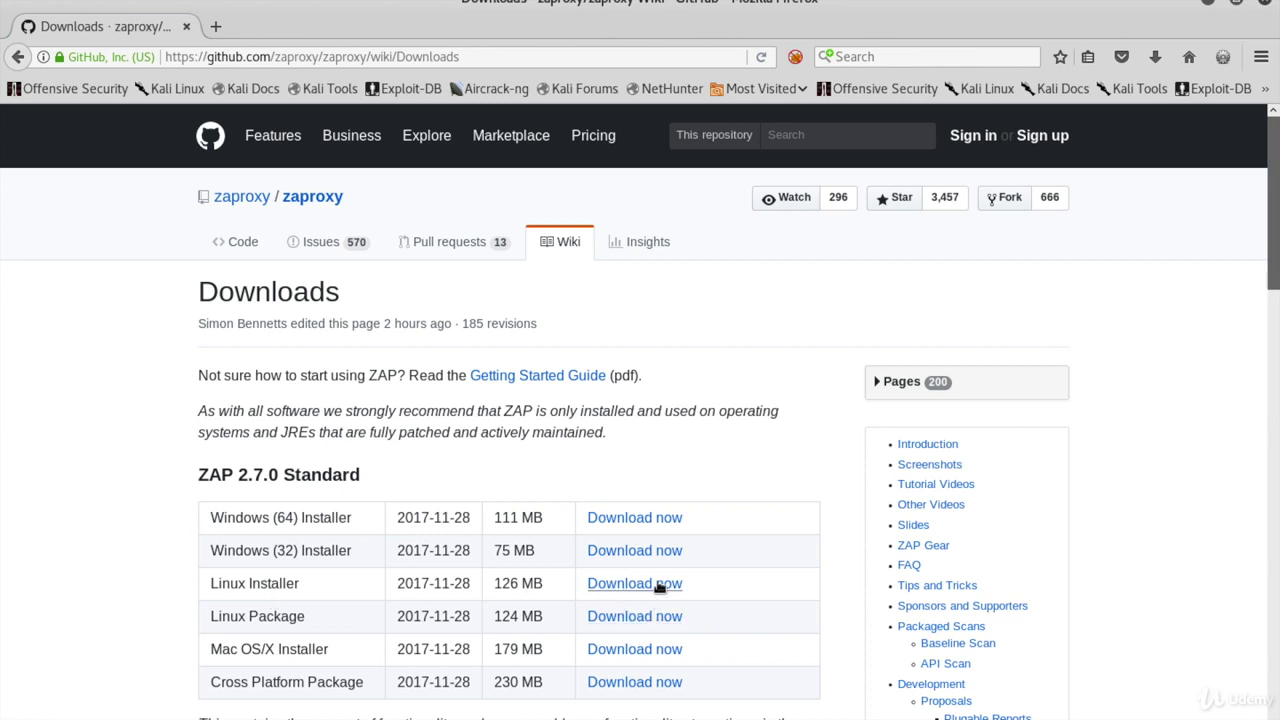
# Step: Show all browser downloads and open the folder containing ZAP_2_7_0_unix.sh
pyautogui.click(1155, 57)
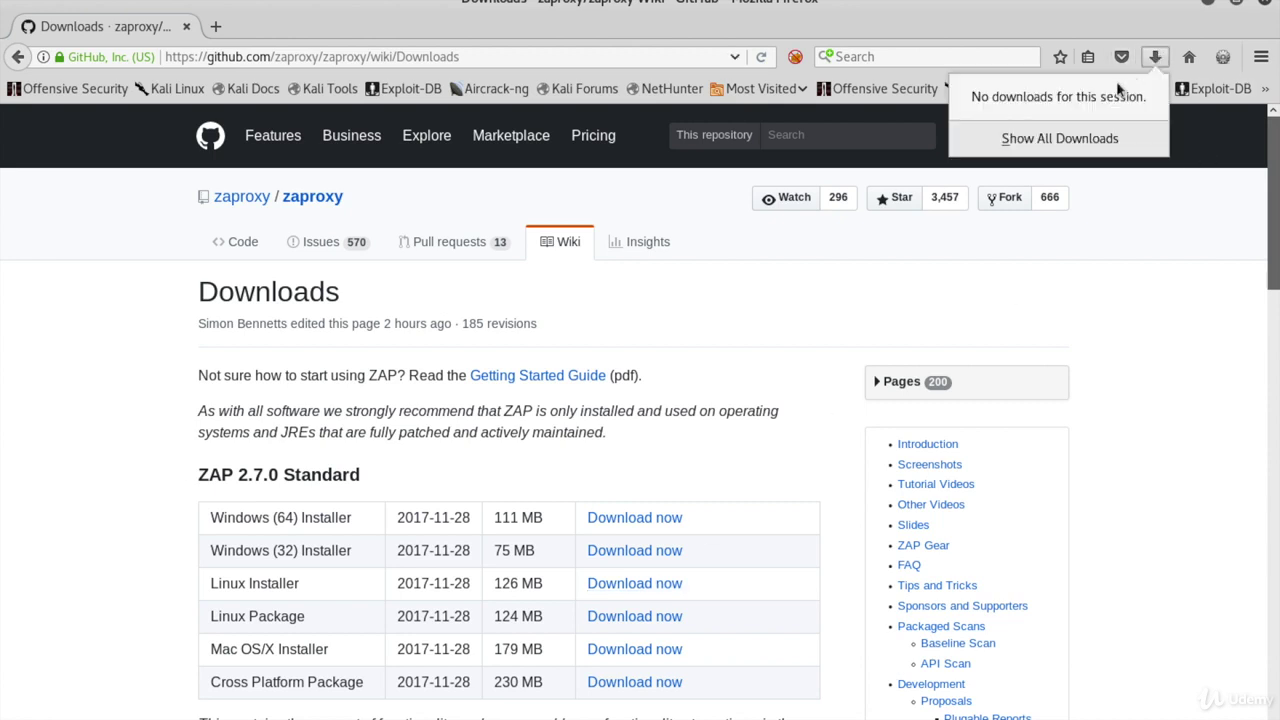
pyautogui.click(1060, 139)
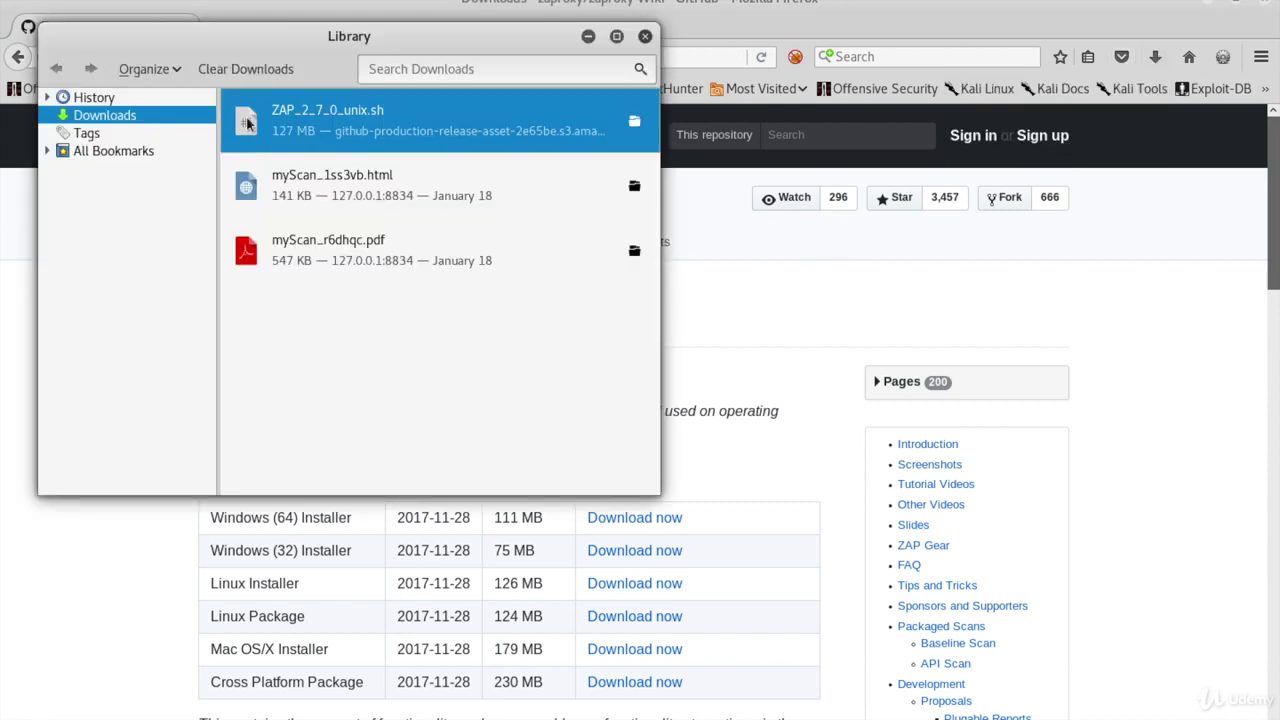
pyautogui.click(634, 121)
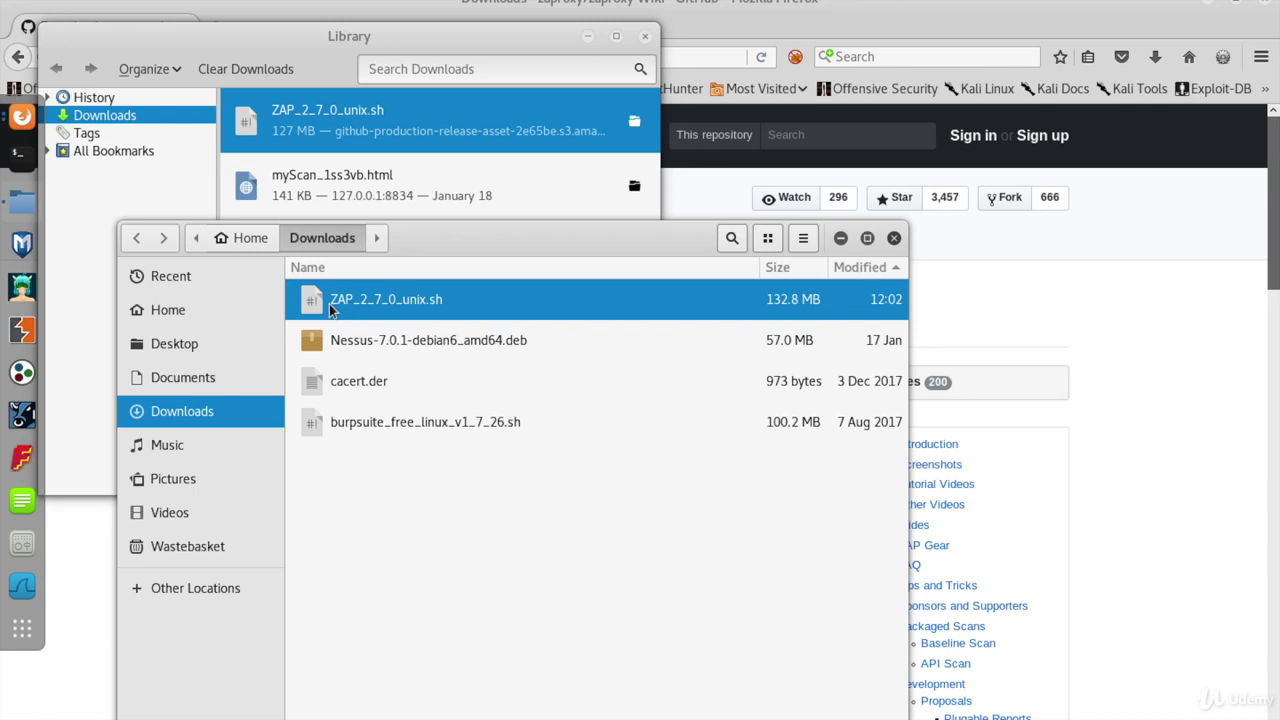
# Step: Open a terminal, change to the Downloads directory and list all its files in long format with ls -al
pyautogui.click(18, 158)
pyautogui.write('cd Down')
pyautogui.press('Tab')
pyautogui.press('Return')
pyautogui.write('ls -al')
pyautogui.press('Return')
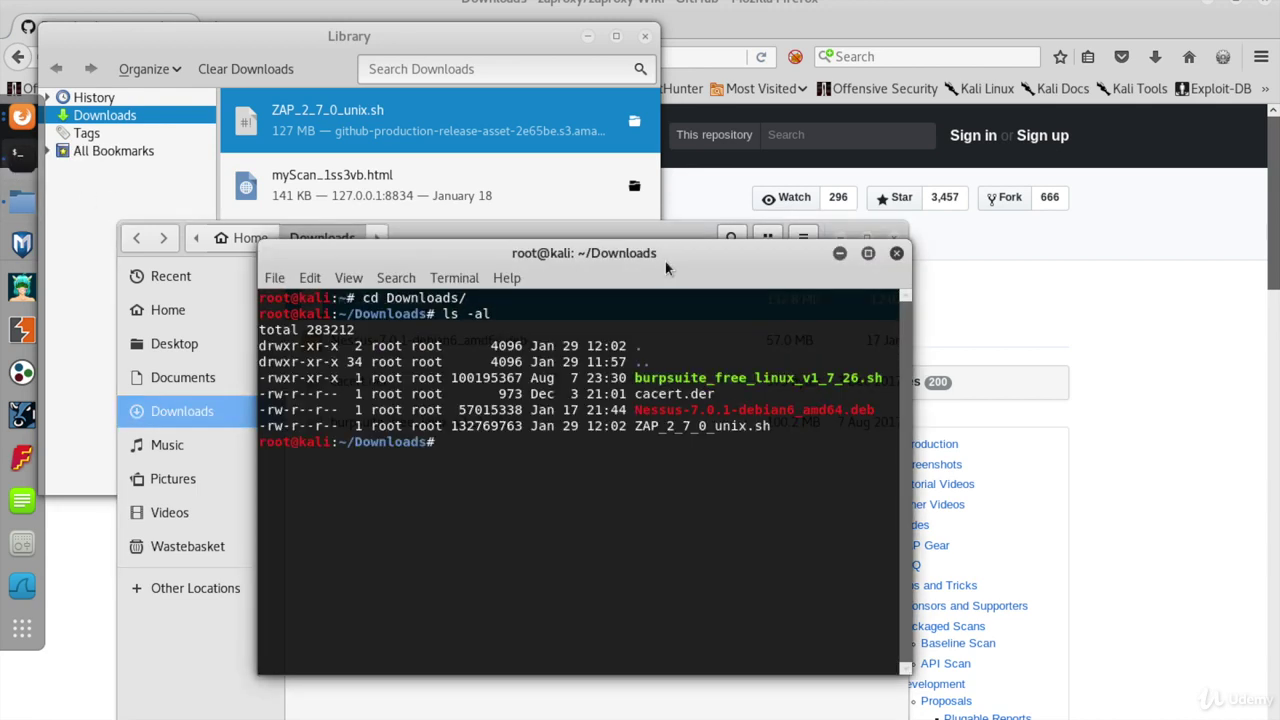
# Step: Check the file type of ZAP_2_7_0_unix.sh with the file command
pyautogui.write('file Z')
pyautogui.press('Tab')
pyautogui.press('Return')
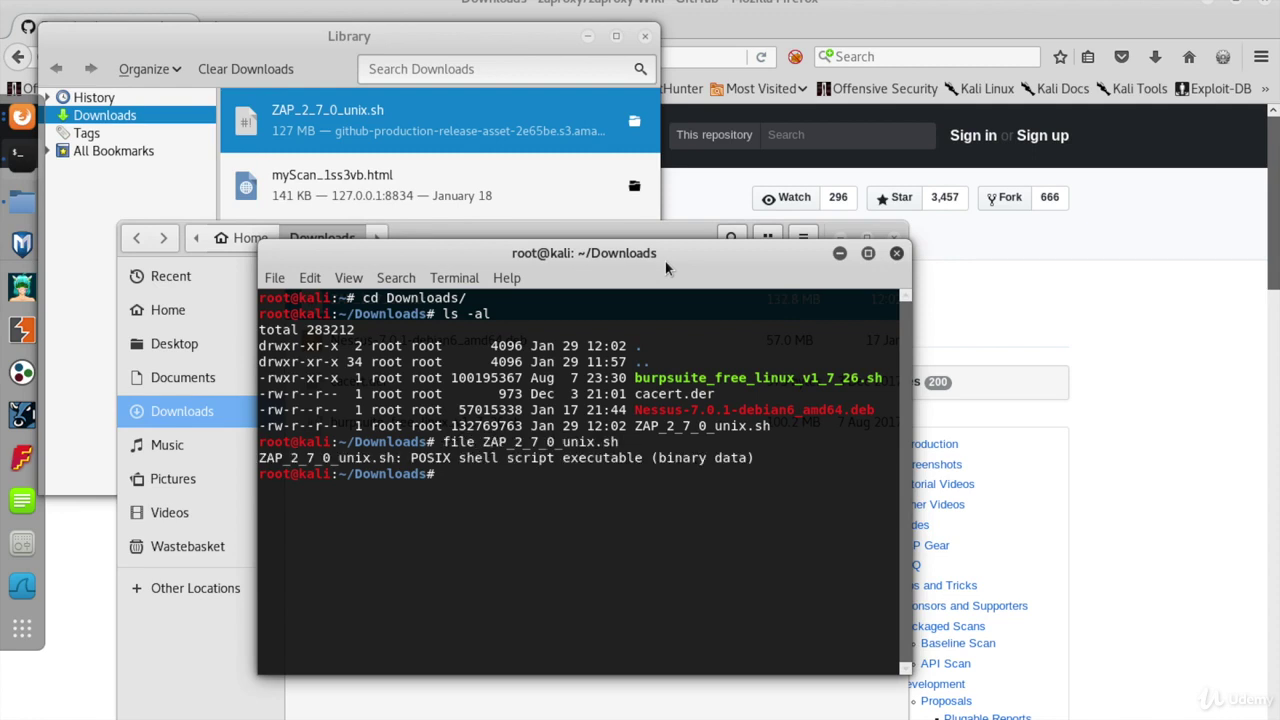
pyautogui.moveTo(461, 458); pyautogui.dragTo(640, 460)
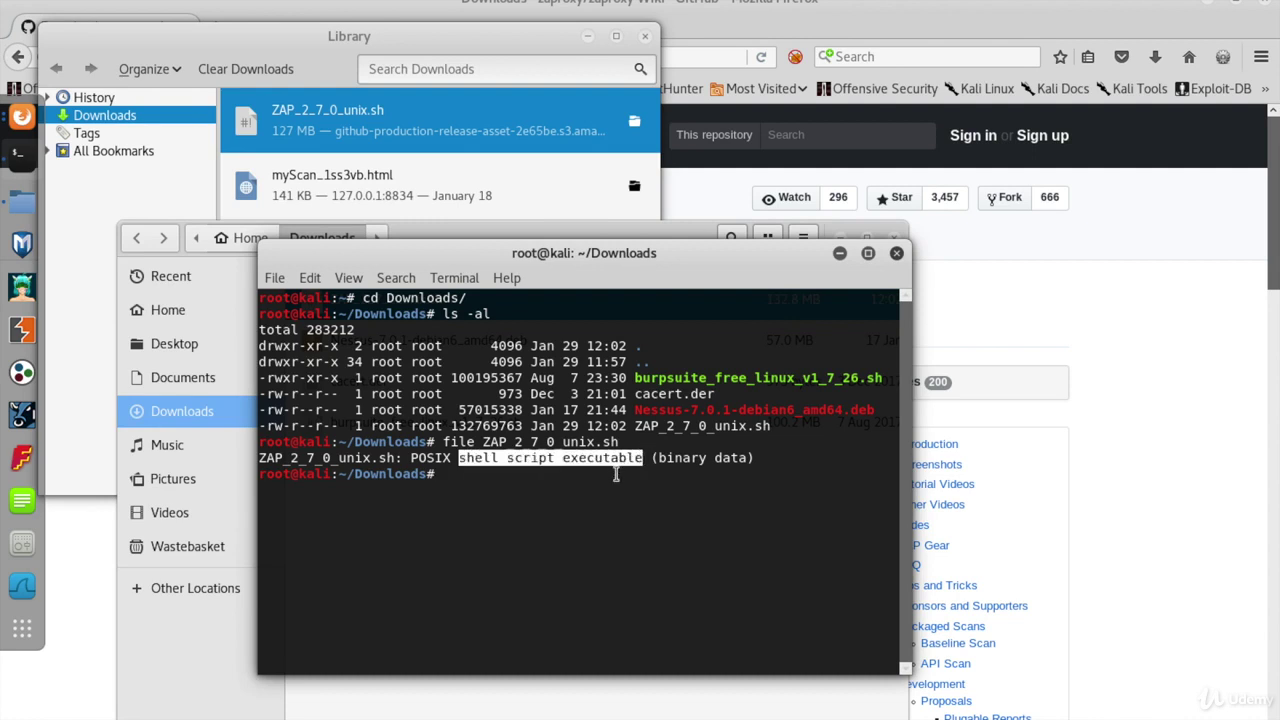
pyautogui.click(617, 474)
pyautogui.write('./ZA')
pyautogui.press('BackSpace')
pyautogui.press('BackSpace')
pyautogui.press('BackSpace')
pyautogui.press('BackSpace')
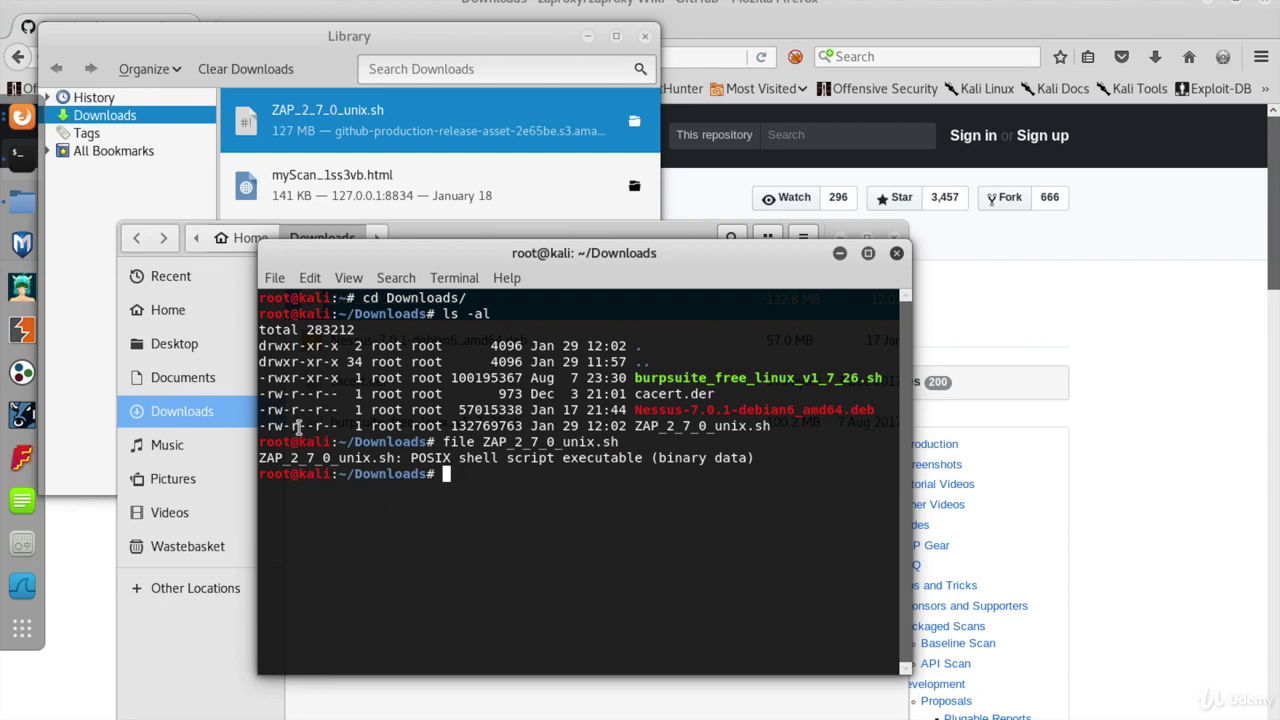
# Step: Set the permissions of ZAP_2_7_0_unix.sh to 755 with chmod and list the directory again with ls -al
pyautogui.moveTo(259, 425); pyautogui.dragTo(337, 425)
pyautogui.click(471, 481)
pyautogui.write('chmod 755 ZAP')
pyautogui.press('Tab')
pyautogui.press('Return')
pyautogui.write('ls -al')
pyautogui.press('Return')
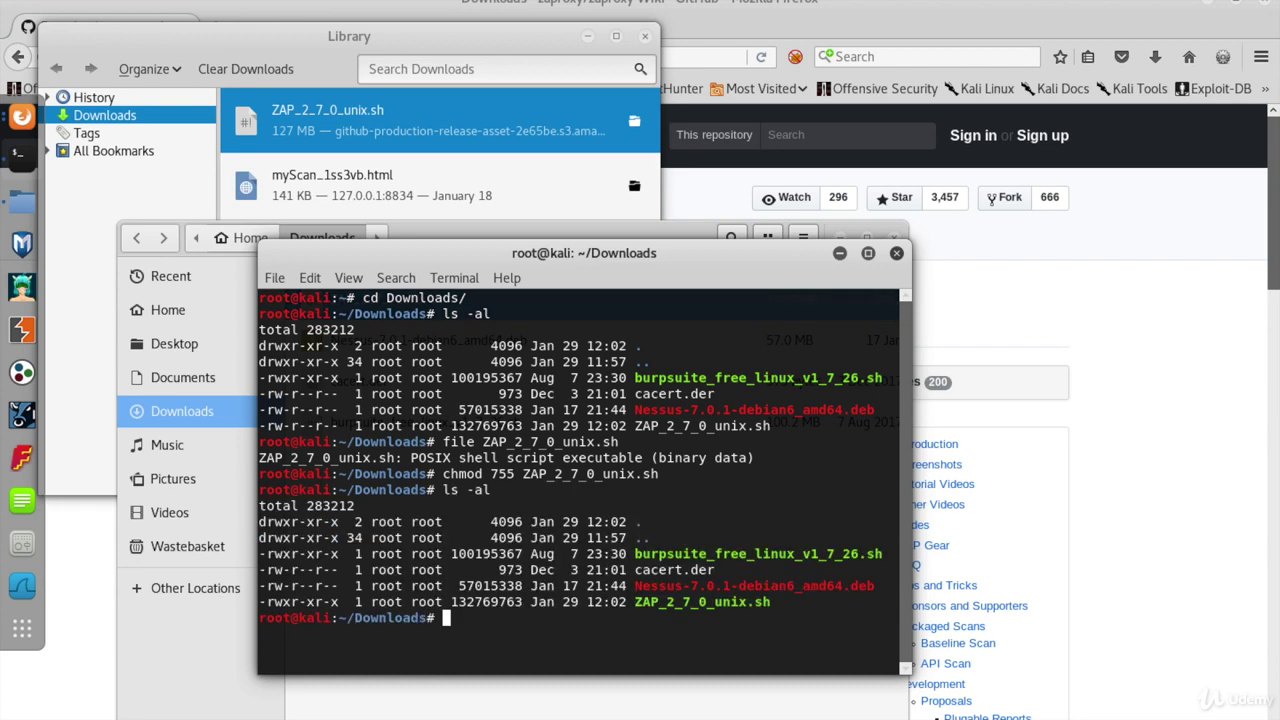
pyautogui.write('./ZAP')
pyautogui.press('Tab')
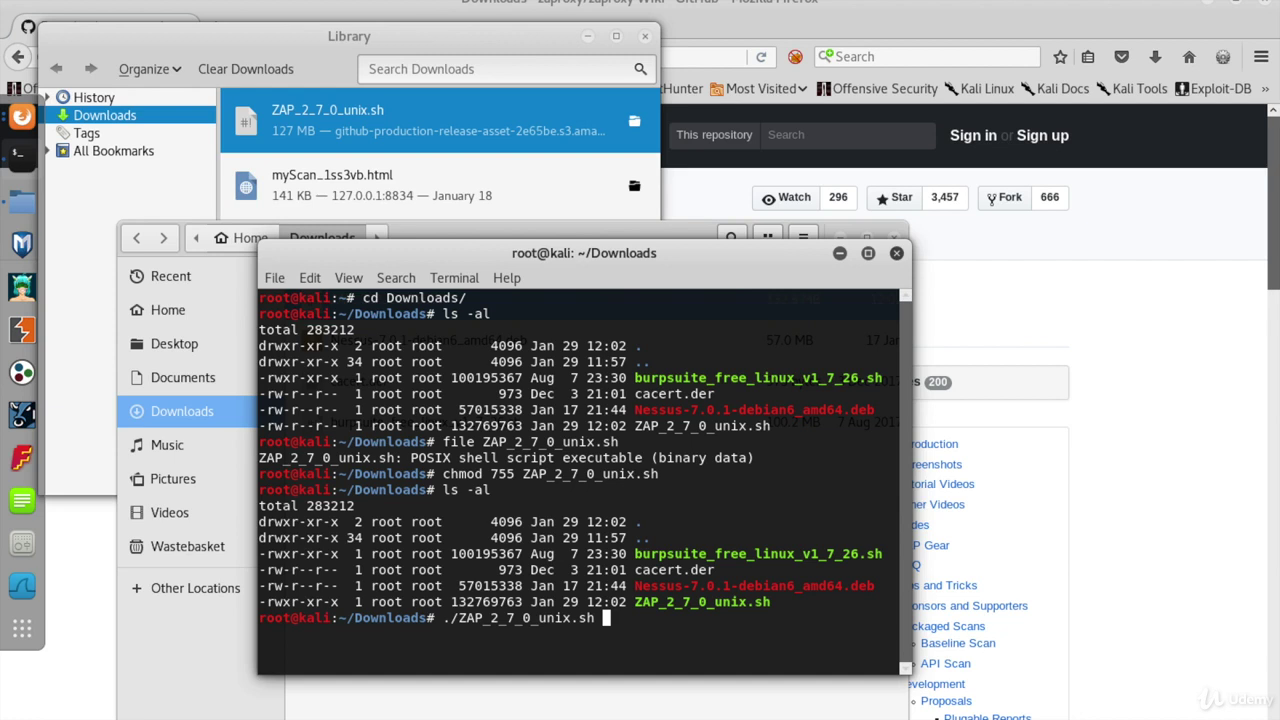
pyautogui.hotkey('ctrl', 'u')
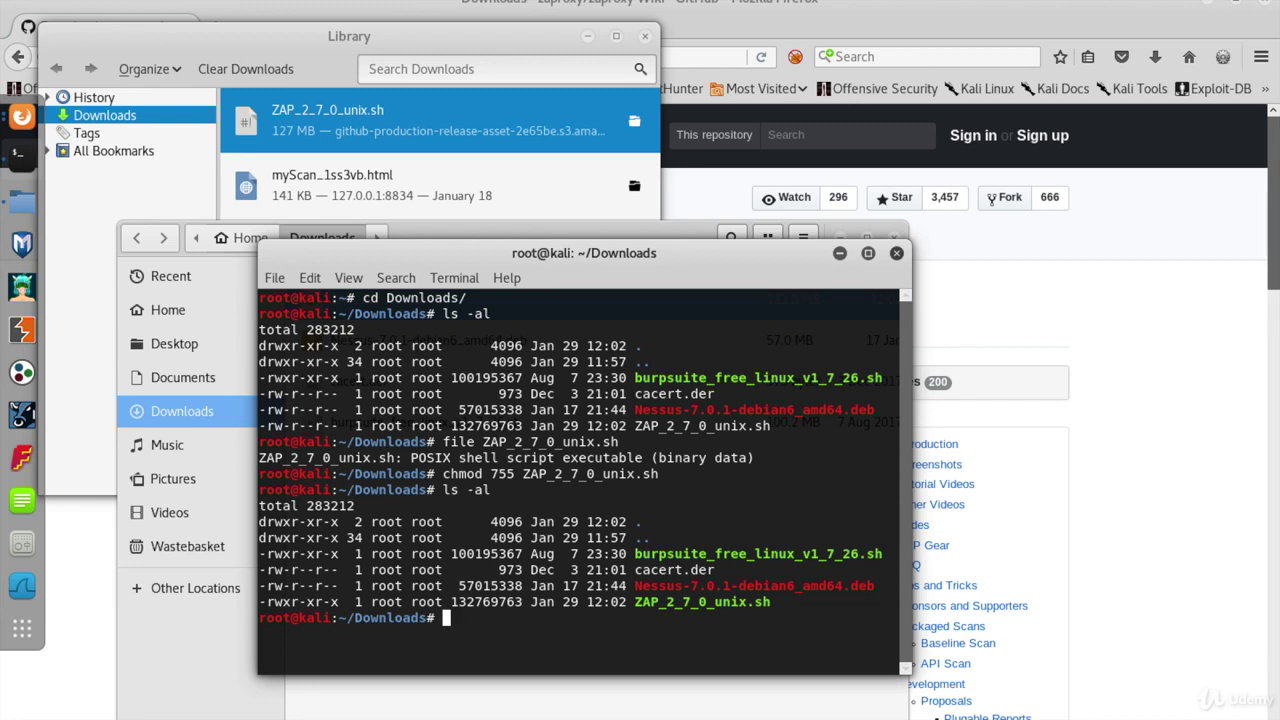
pyautogui.hotkey('ctrl', 'l')
pyautogui.write('owasp-zap')
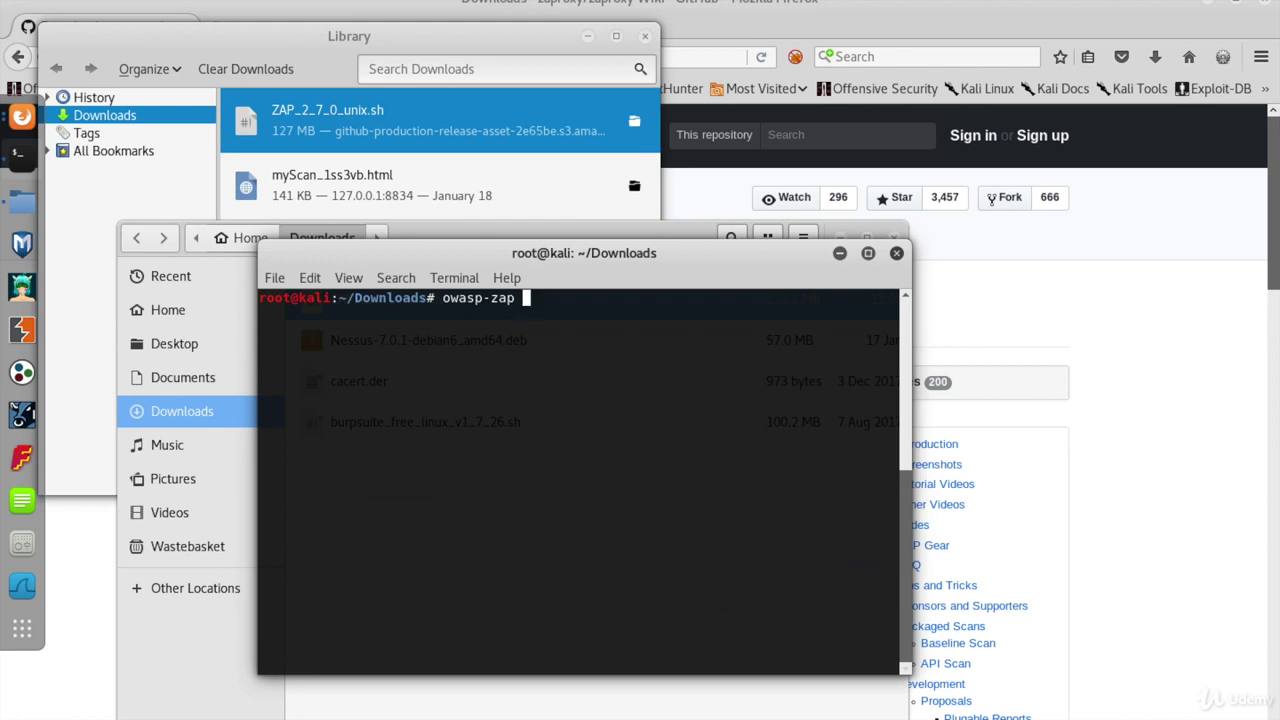
pyautogui.hotkey('ctrl', 'u')
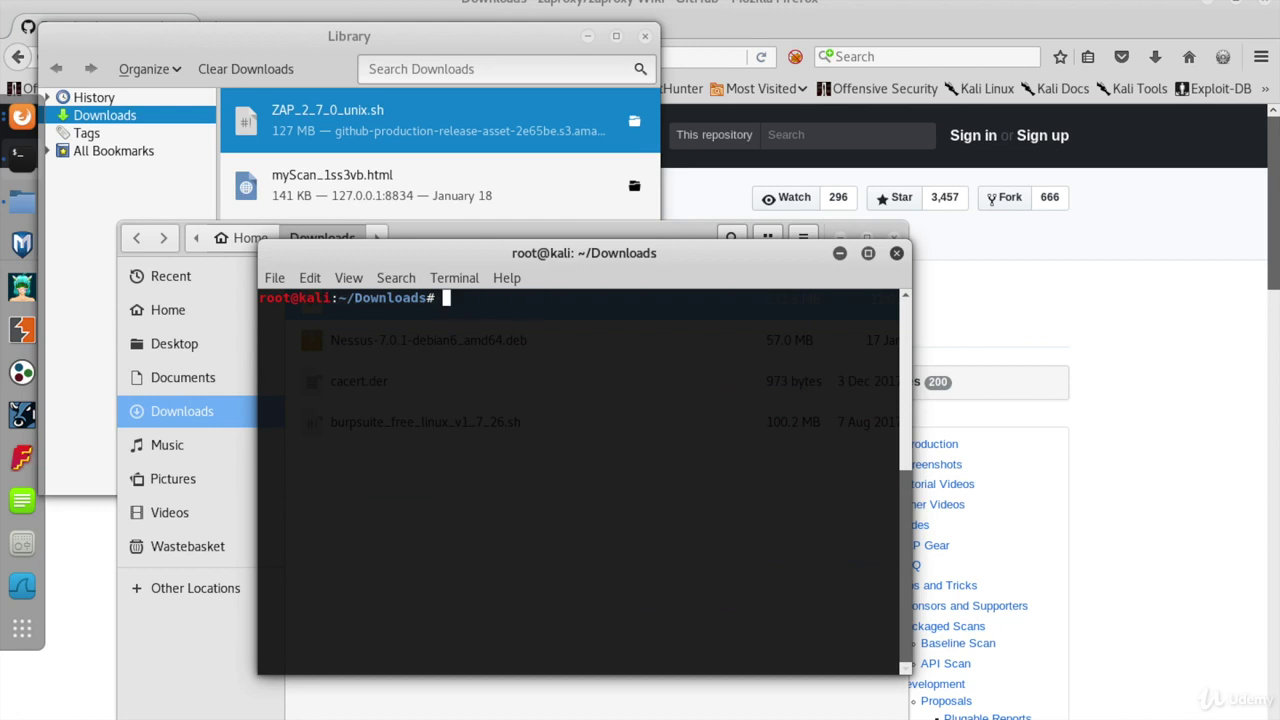
# Step: Launch OWASP ZAP by searching the installed applications for "owasp", and close the browser's Library window
pyautogui.click(22, 628)
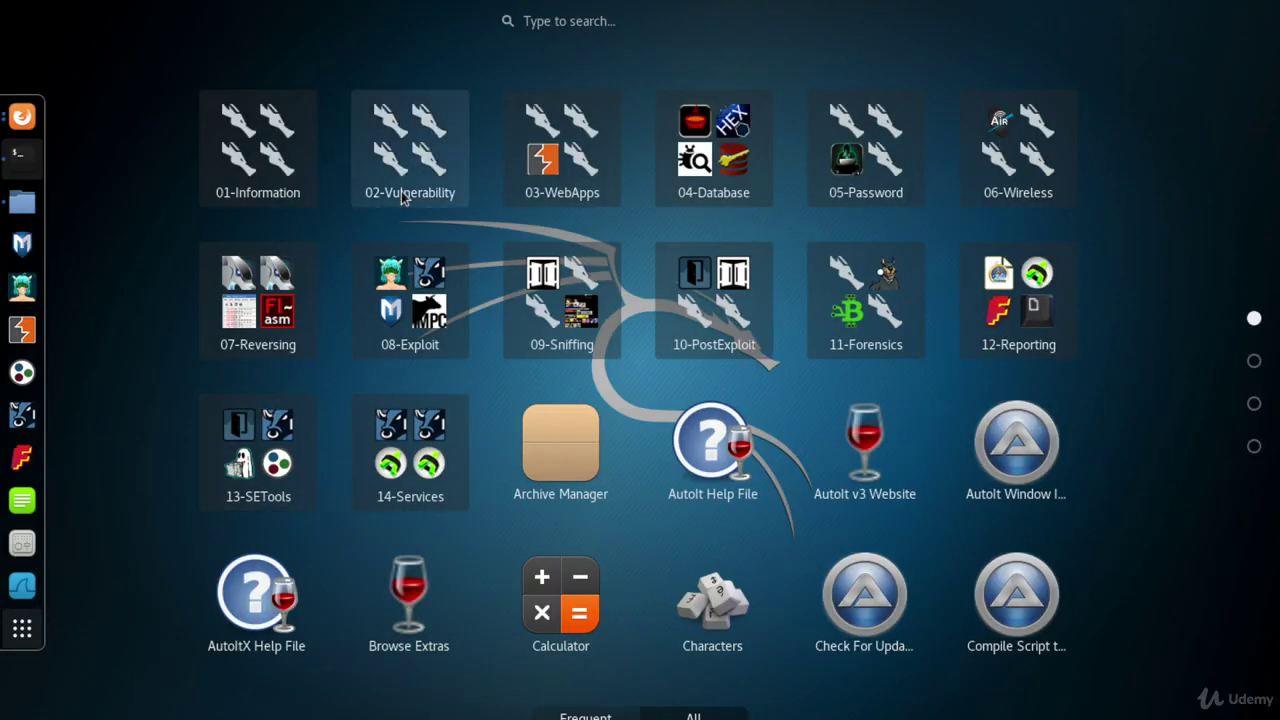
pyautogui.write('owasp')
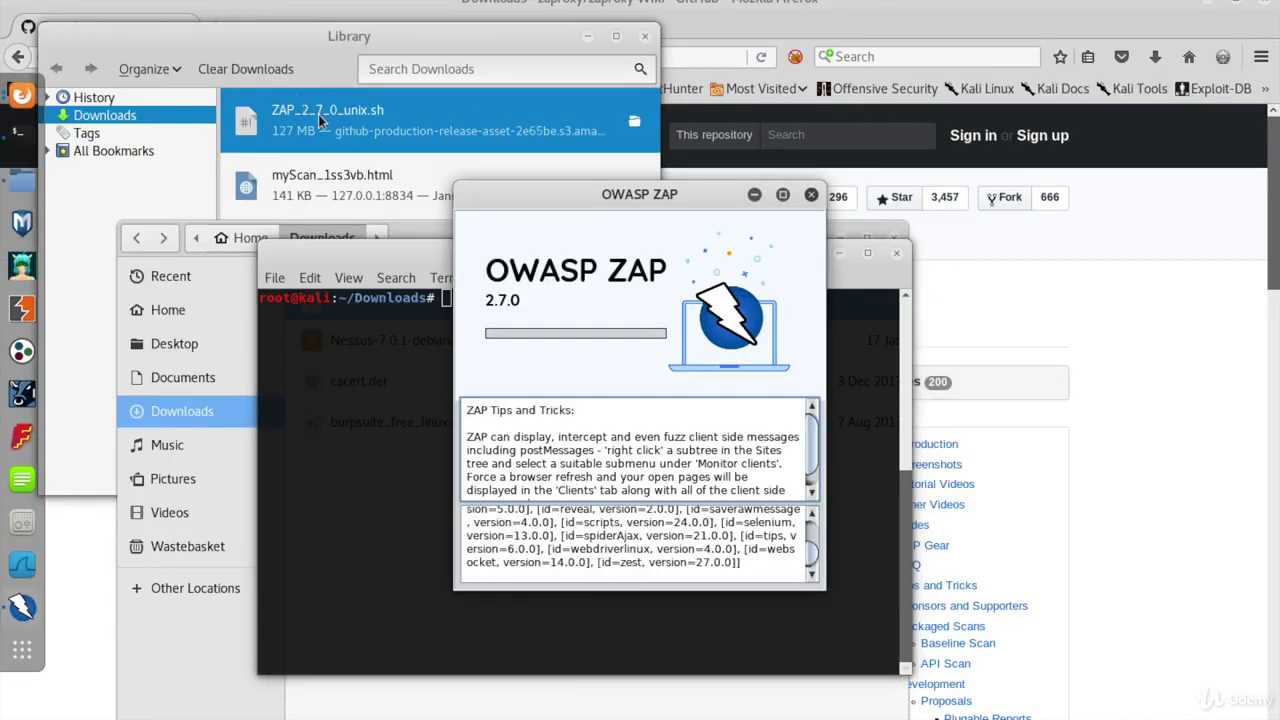
pyautogui.click(362, 37)
pyautogui.click(645, 36)
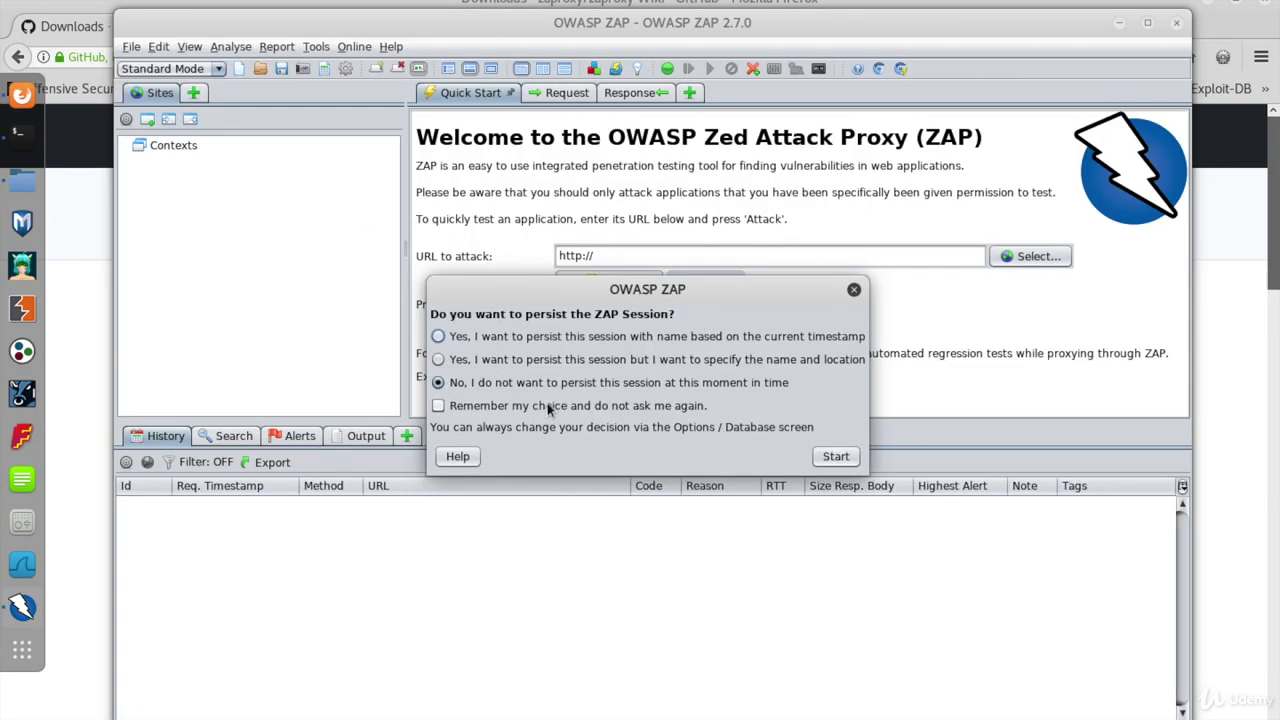
pyautogui.click(836, 457)
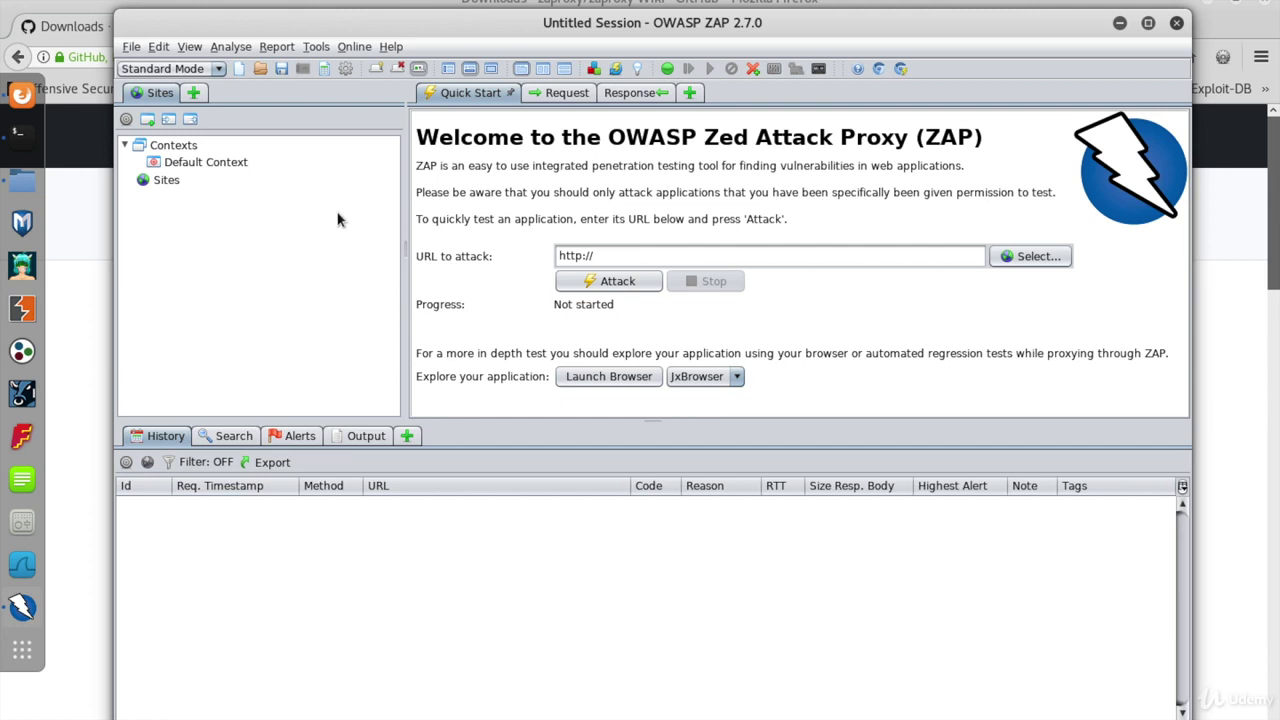
pyautogui.click(648, 257)
pyautogui.write('www.owa')
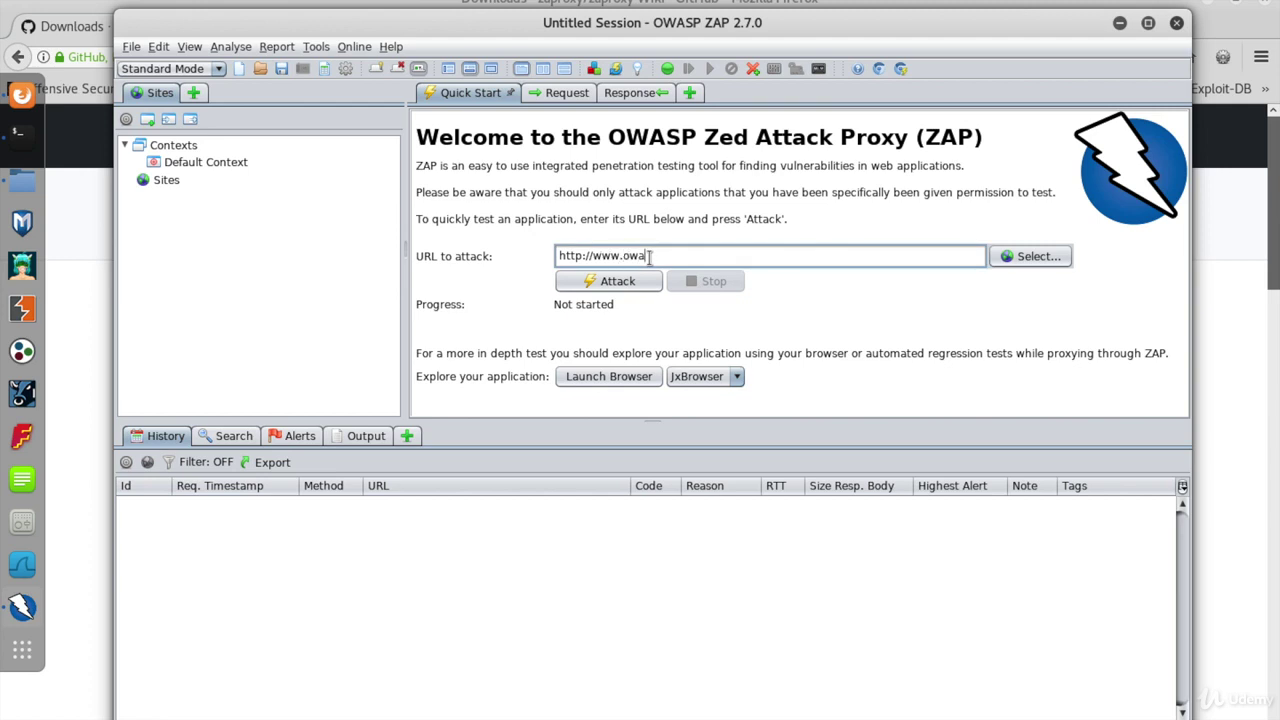
pyautogui.write('spbwa.com')
pyautogui.click(620, 282)
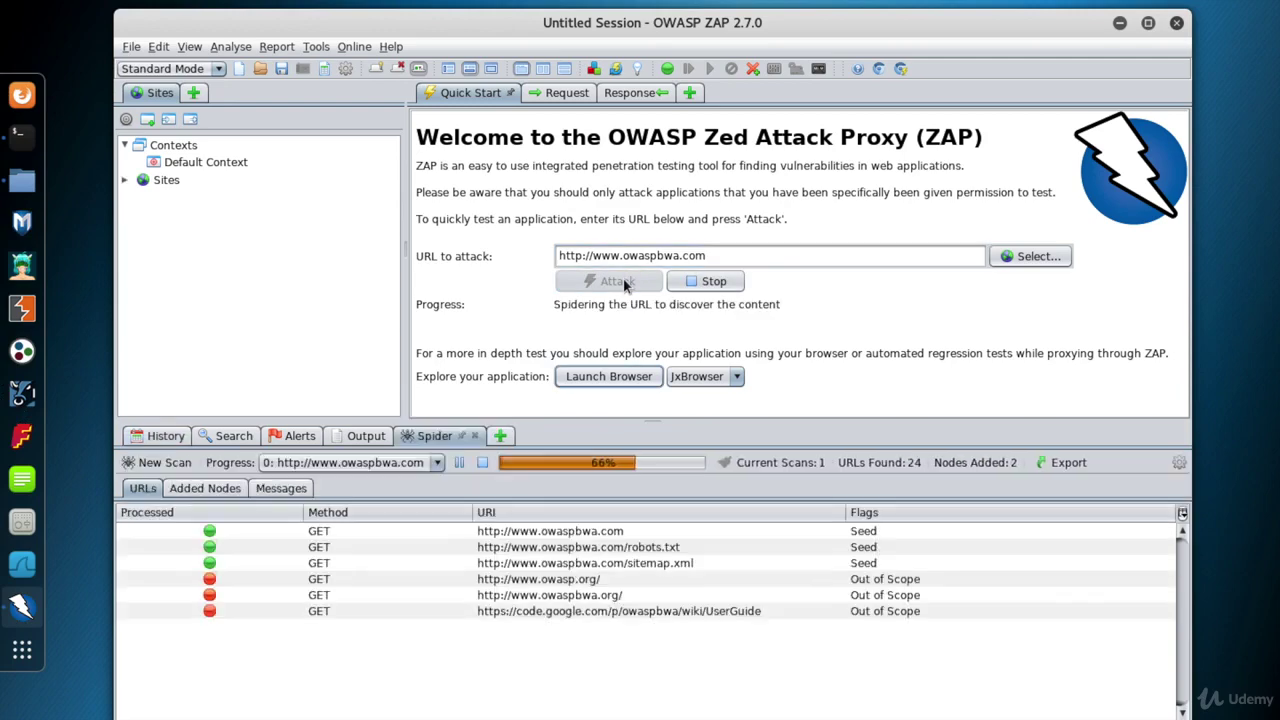
pyautogui.click(124, 180)
pyautogui.click(139, 199)
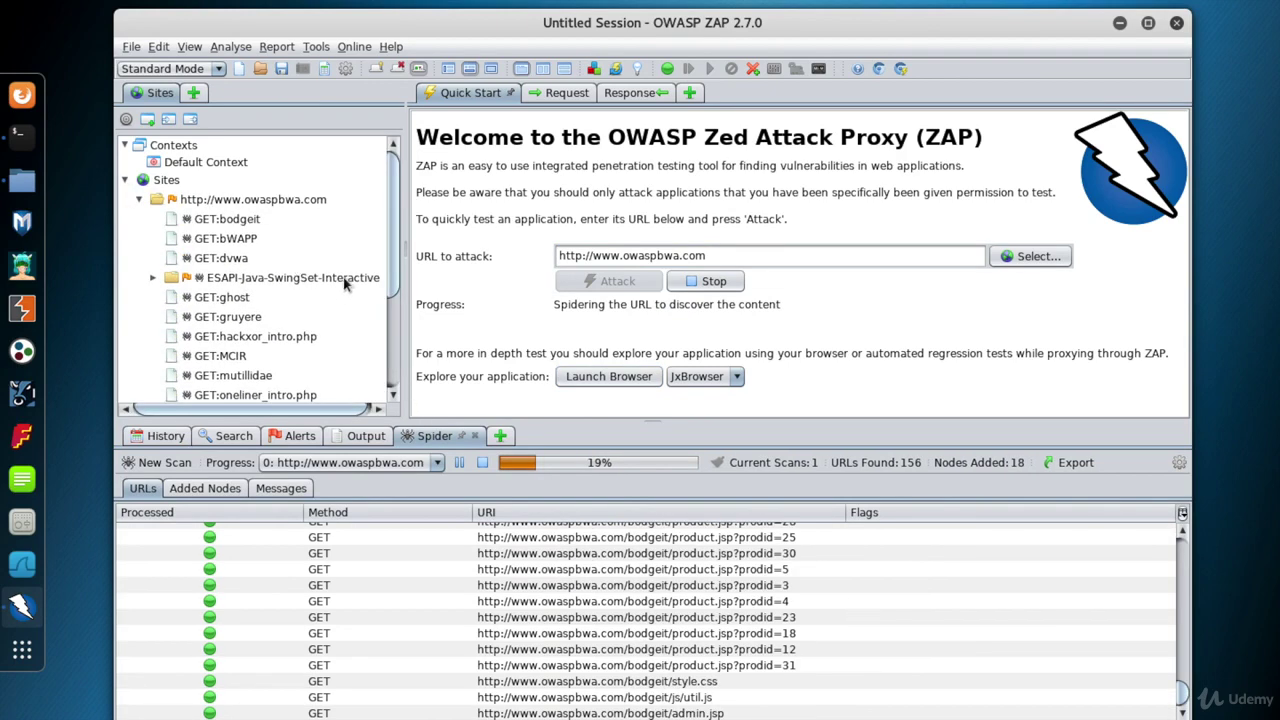
pyautogui.moveTo(391, 226)
pyautogui.mouseDown()
pyautogui.moveTo(395, 242)
pyautogui.moveTo(395, 222)
pyautogui.mouseUp()
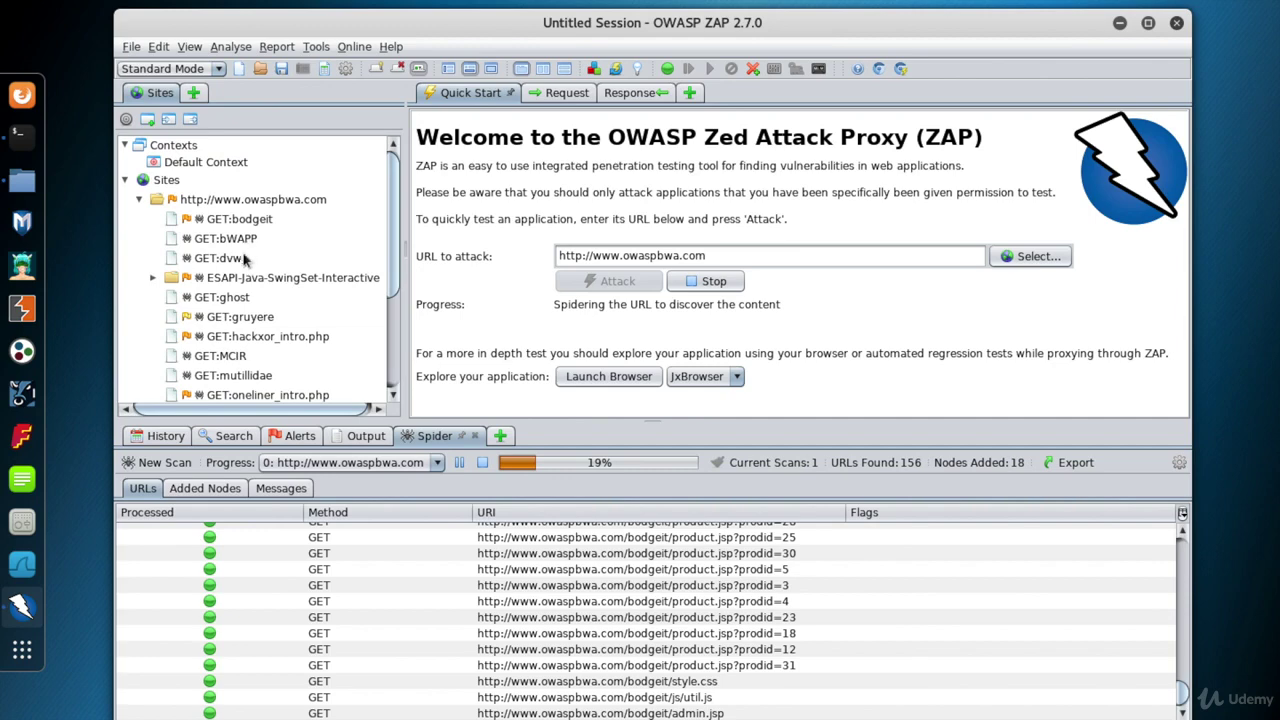
pyautogui.moveTo(395, 231)
pyautogui.mouseDown()
pyautogui.moveTo(400, 354)
pyautogui.moveTo(395, 226)
pyautogui.mouseUp()
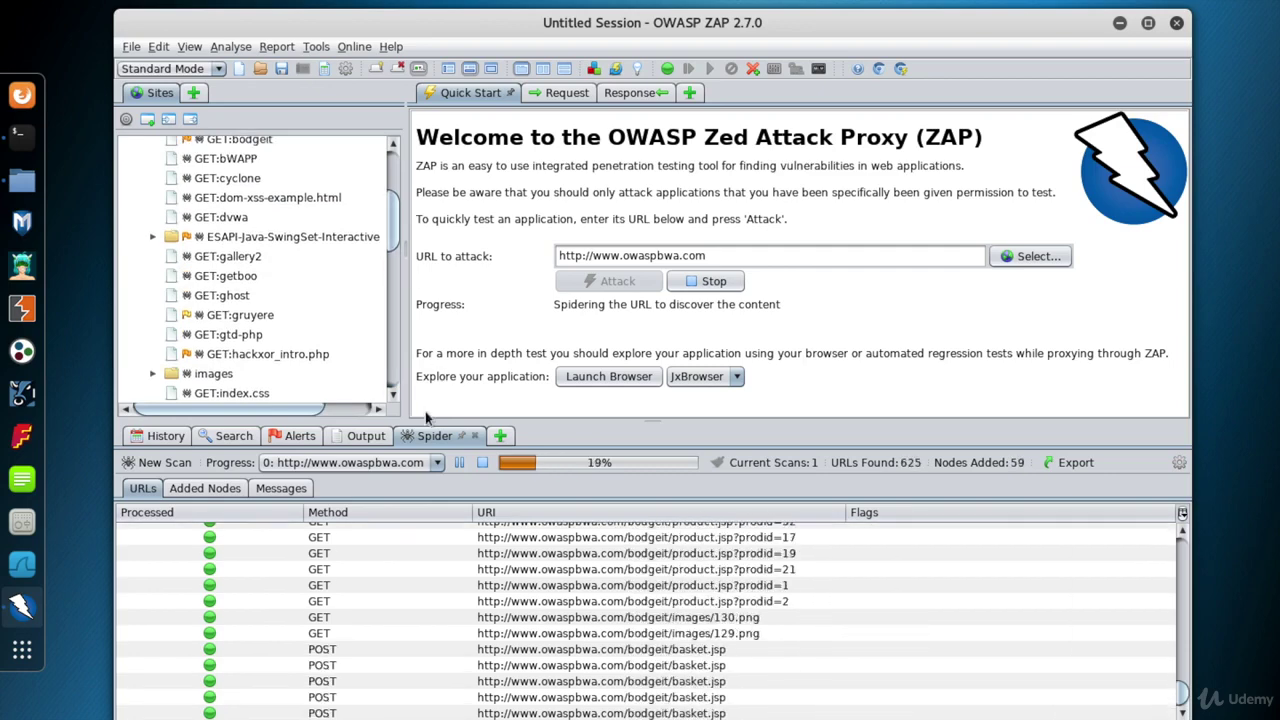
pyautogui.click(300, 436)
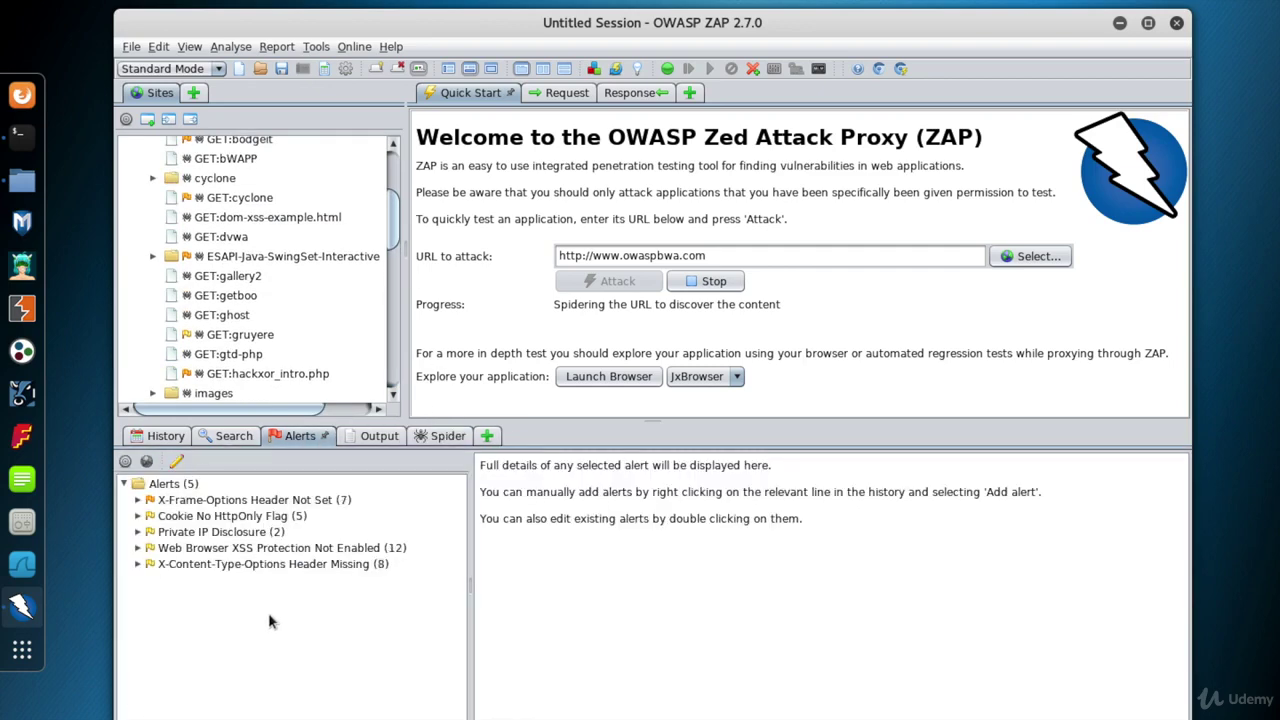
pyautogui.click(438, 437)
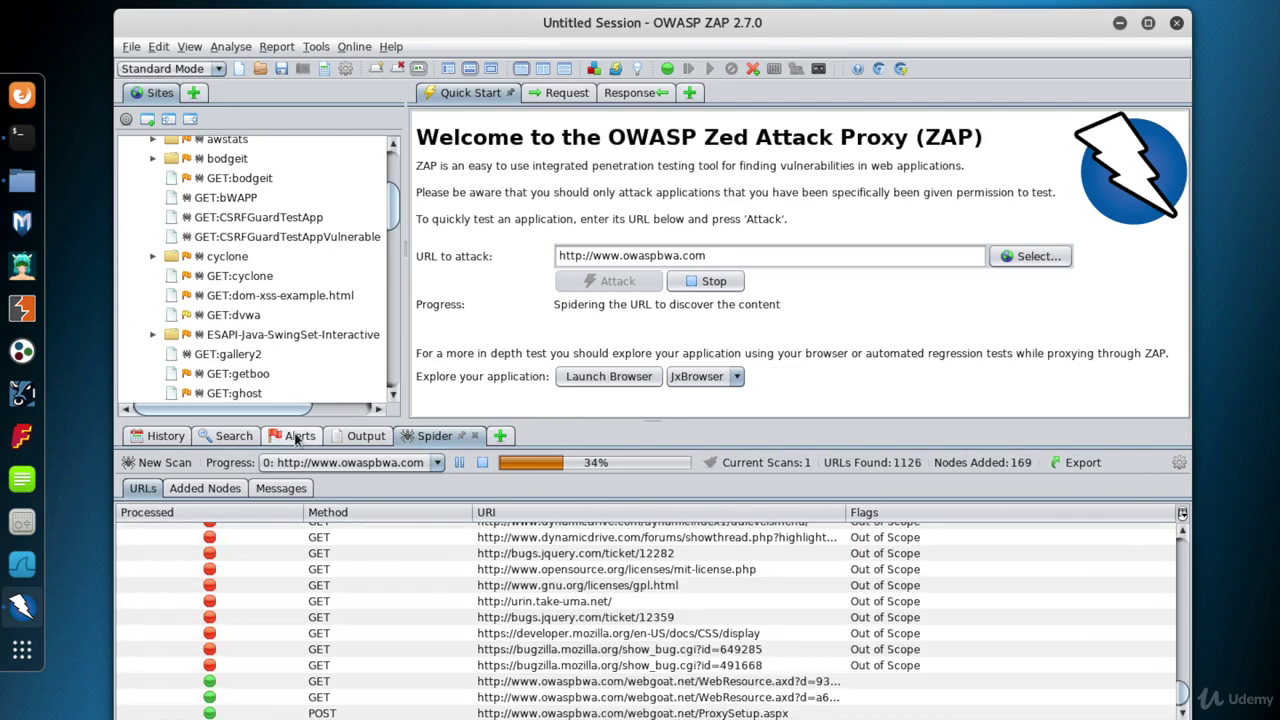
# Step: Expand the dvwa folder in the site tree and display the request of its GET:login.php entry
pyautogui.scroll(2, 393, 210)
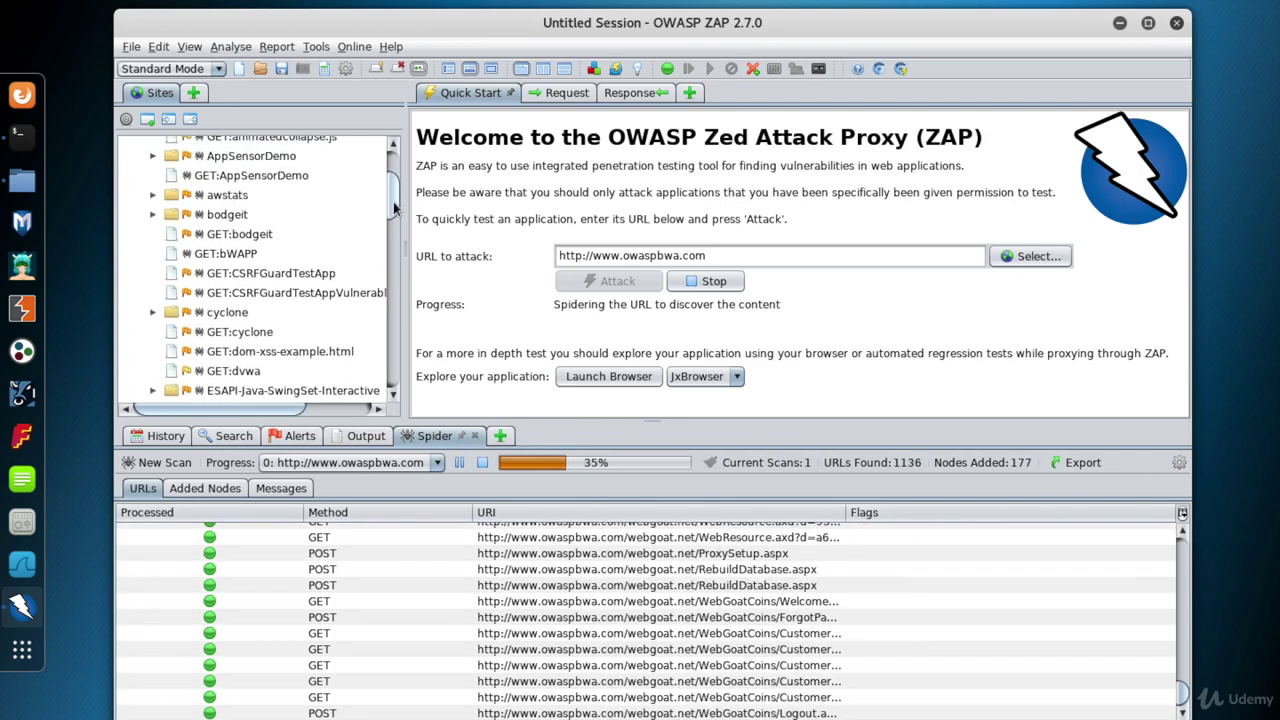
pyautogui.moveTo(395, 200)
pyautogui.mouseDown()
pyautogui.moveTo(393, 174)
pyautogui.moveTo(398, 222)
pyautogui.mouseUp()
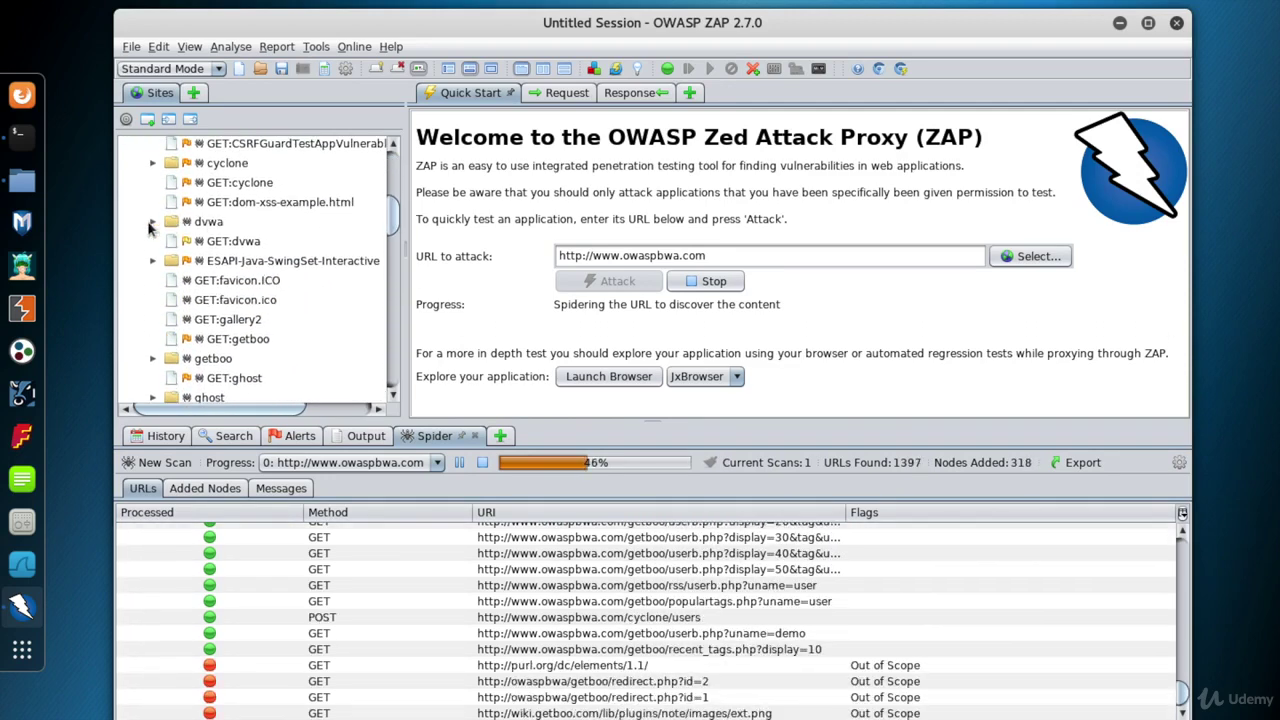
pyautogui.click(165, 228)
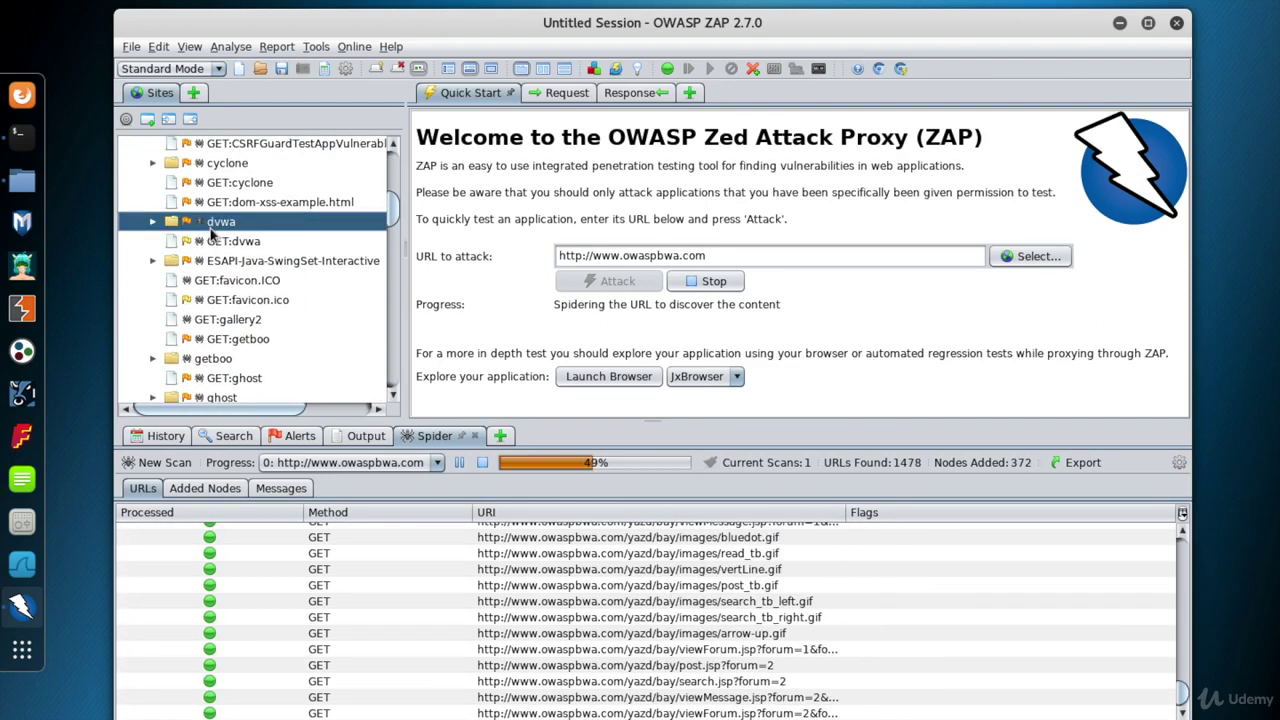
pyautogui.click(153, 221)
pyautogui.click(250, 244)
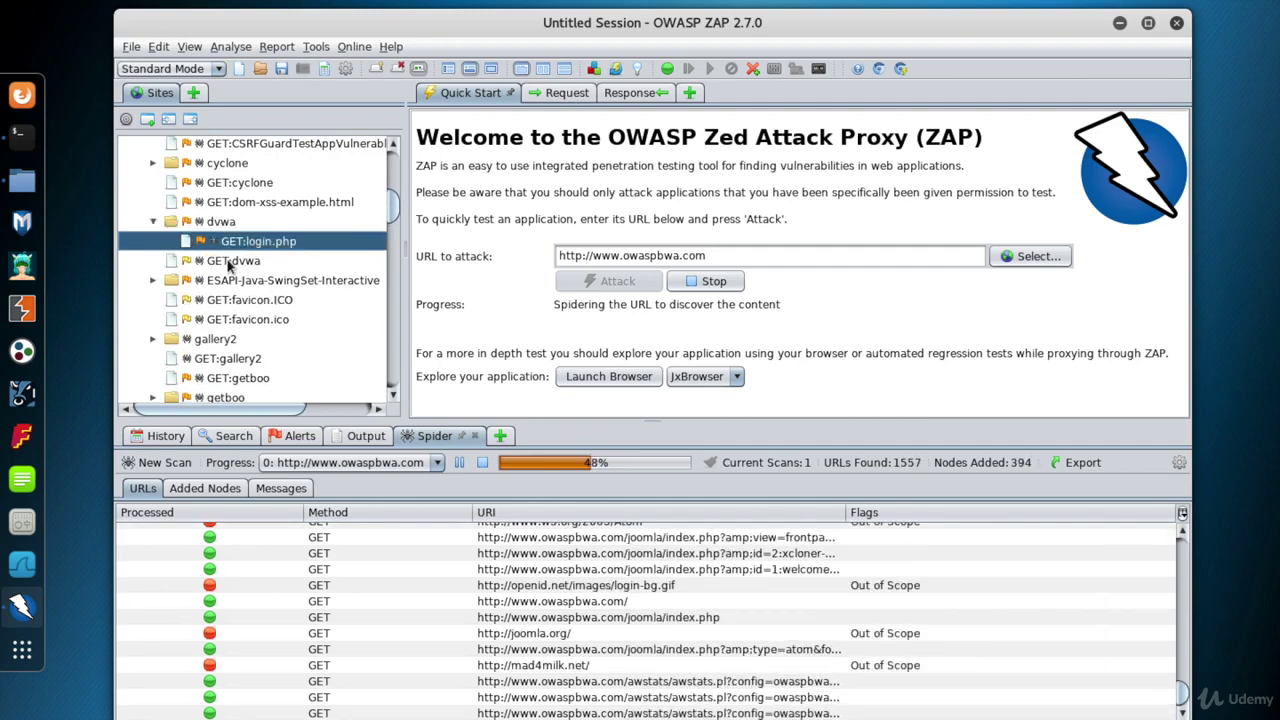
pyautogui.click(227, 261)
pyautogui.click(249, 244)
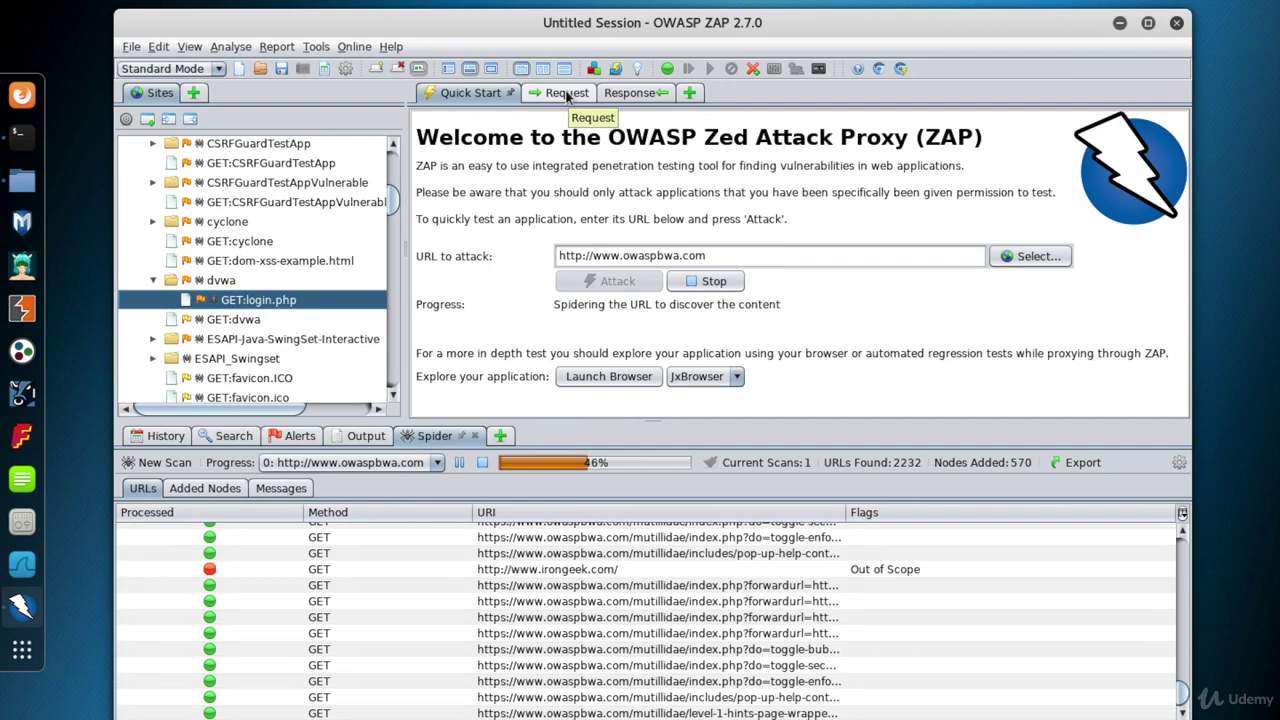
pyautogui.click(566, 93)
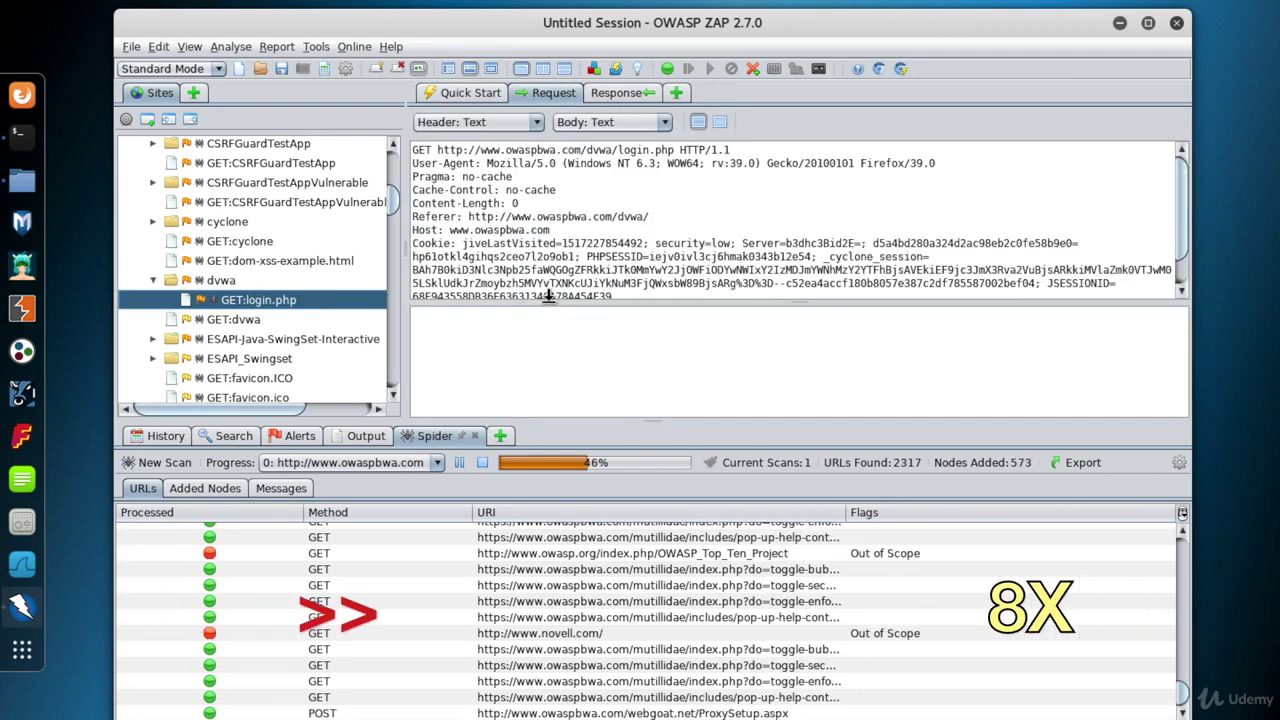
# Step: Review the raised alerts, viewing the details of Session ID in URL Rewrite and Cookie No HttpOnly Flag
pyautogui.click(300, 435)
pyautogui.click(240, 499)
pyautogui.moveTo(493, 615); pyautogui.dragTo(950, 620)
pyautogui.click(203, 505)
pyautogui.click(200, 489)
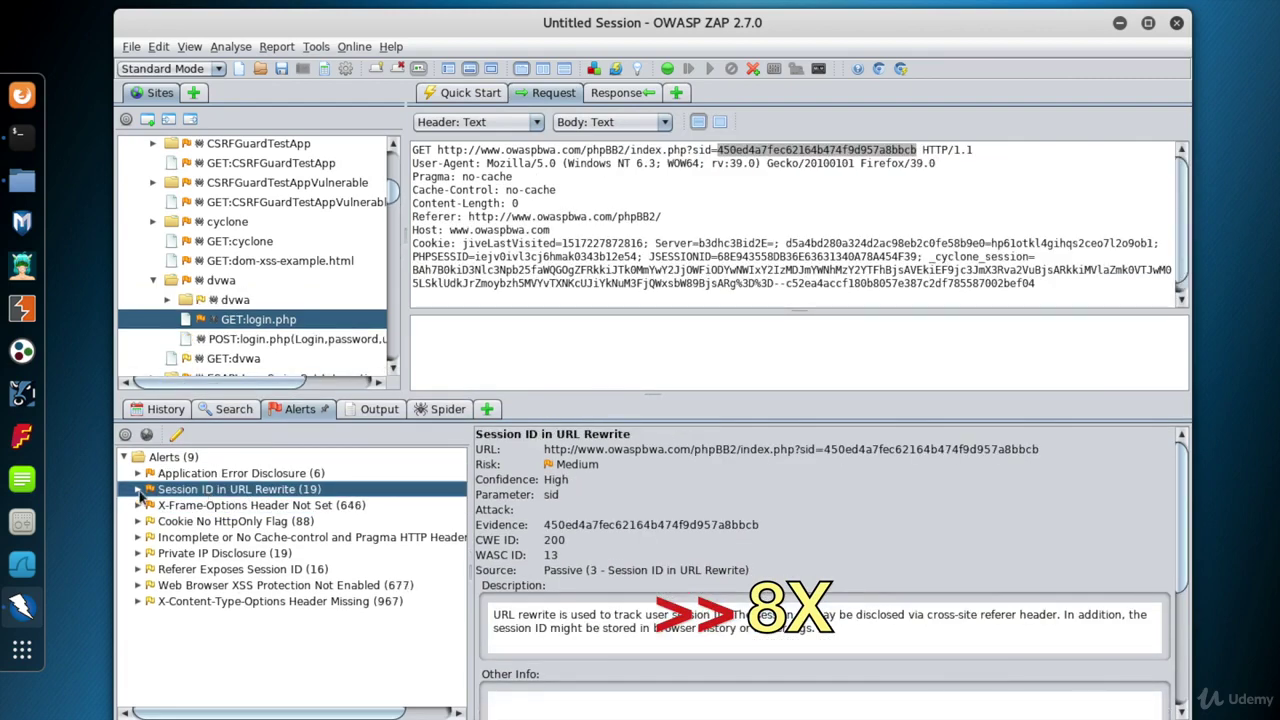
pyautogui.click(190, 521)
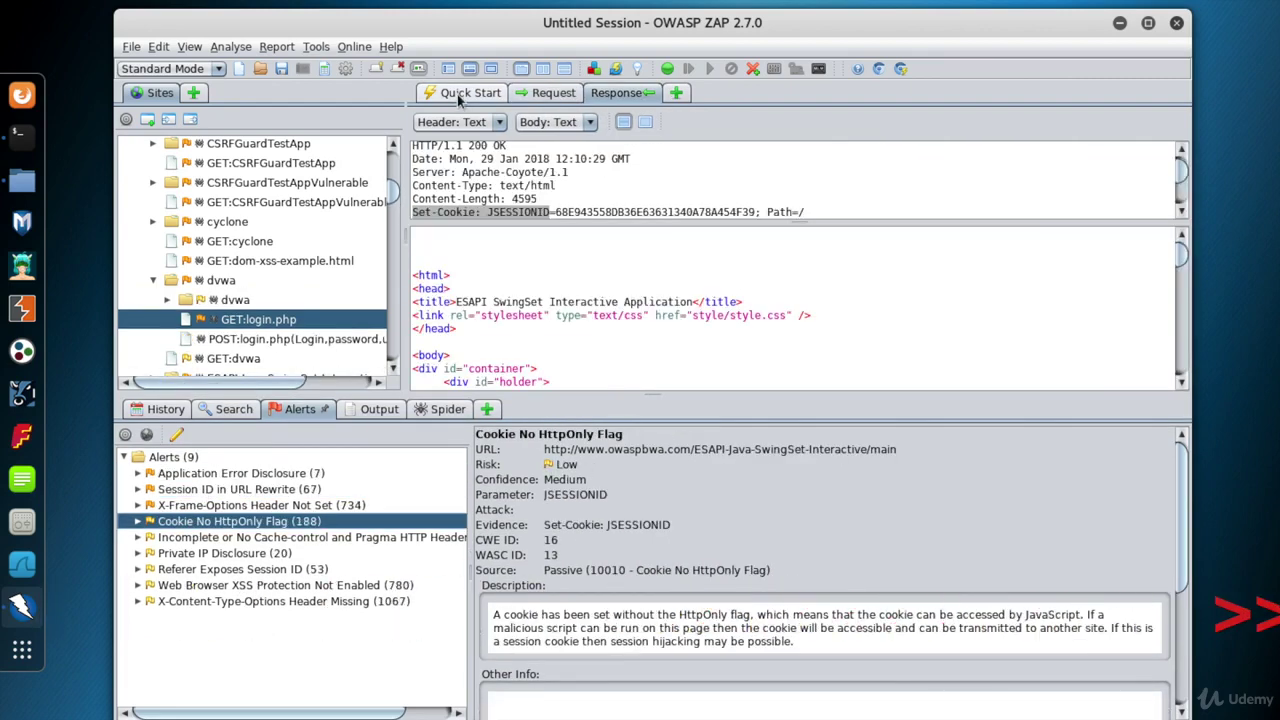
pyautogui.click(443, 410)
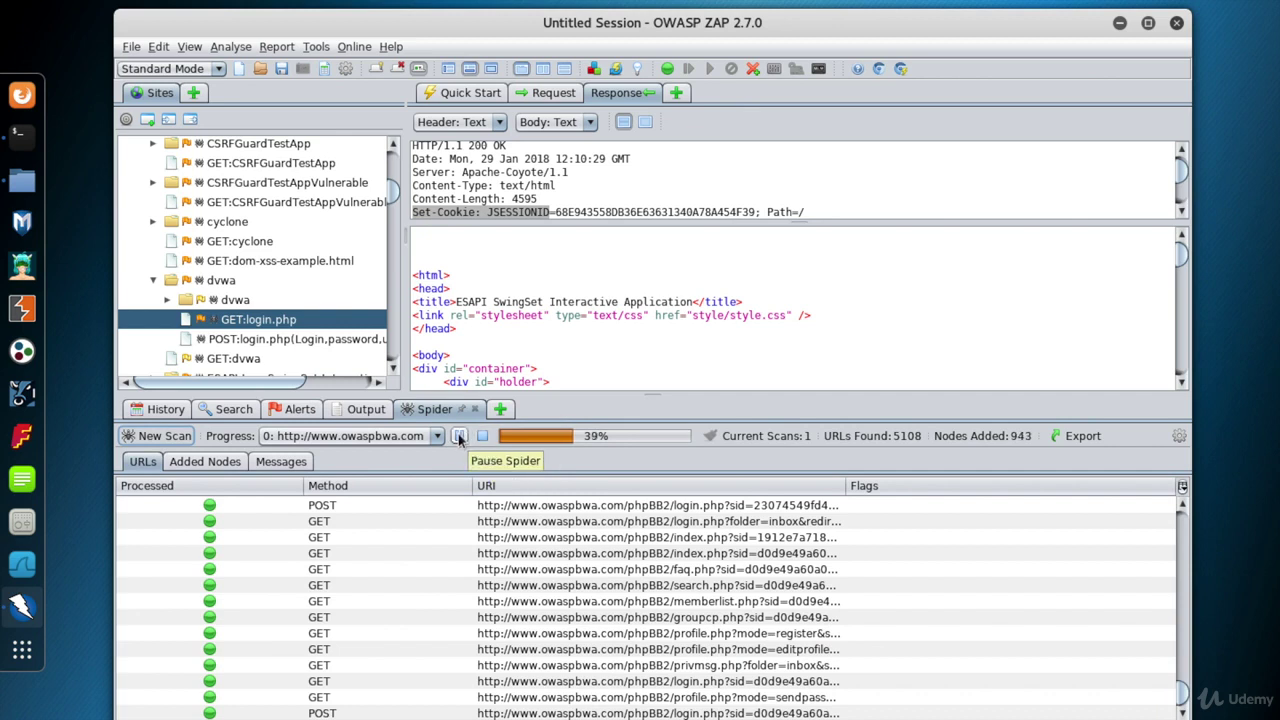
pyautogui.click(459, 437)
pyautogui.click(484, 436)
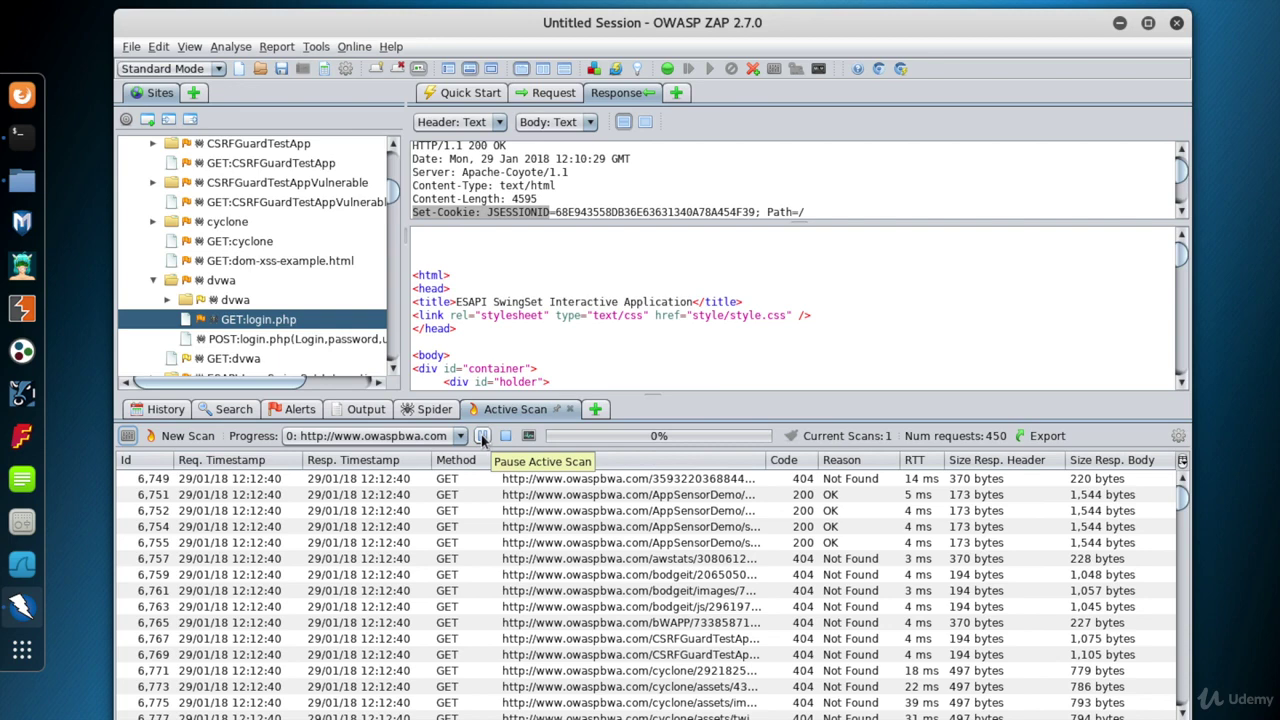
pyautogui.click(298, 409)
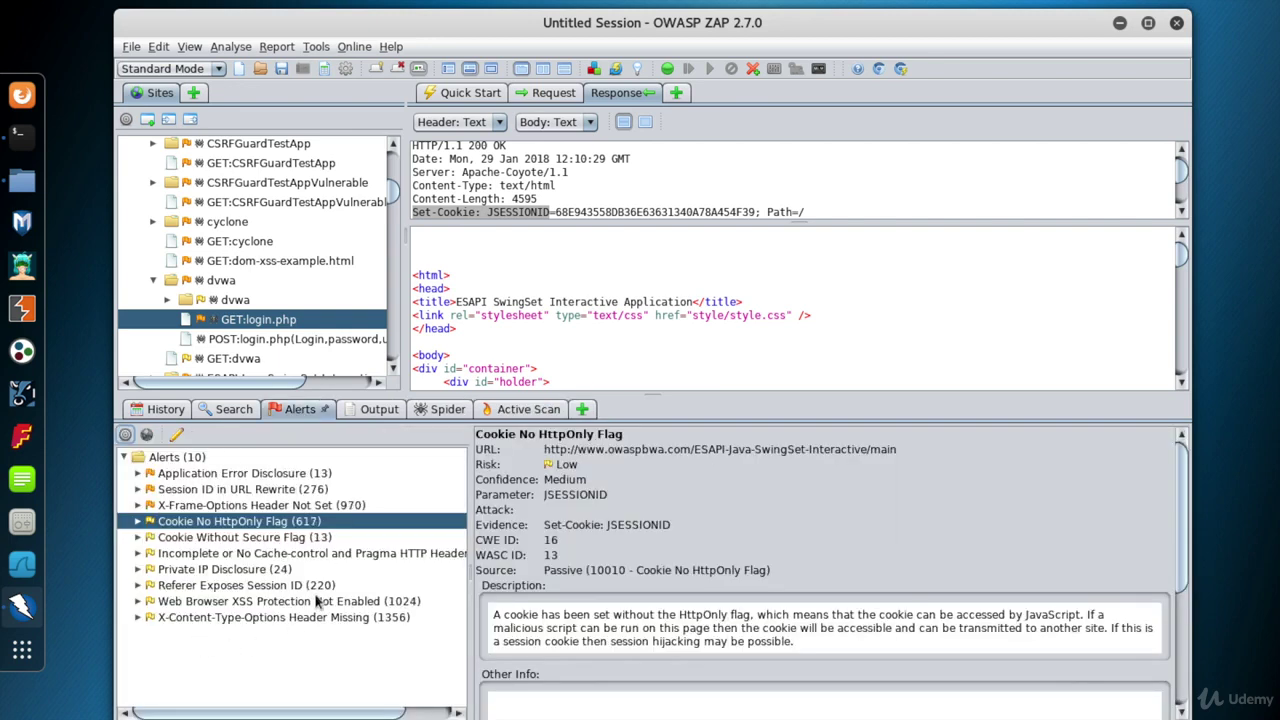
pyautogui.click(547, 410)
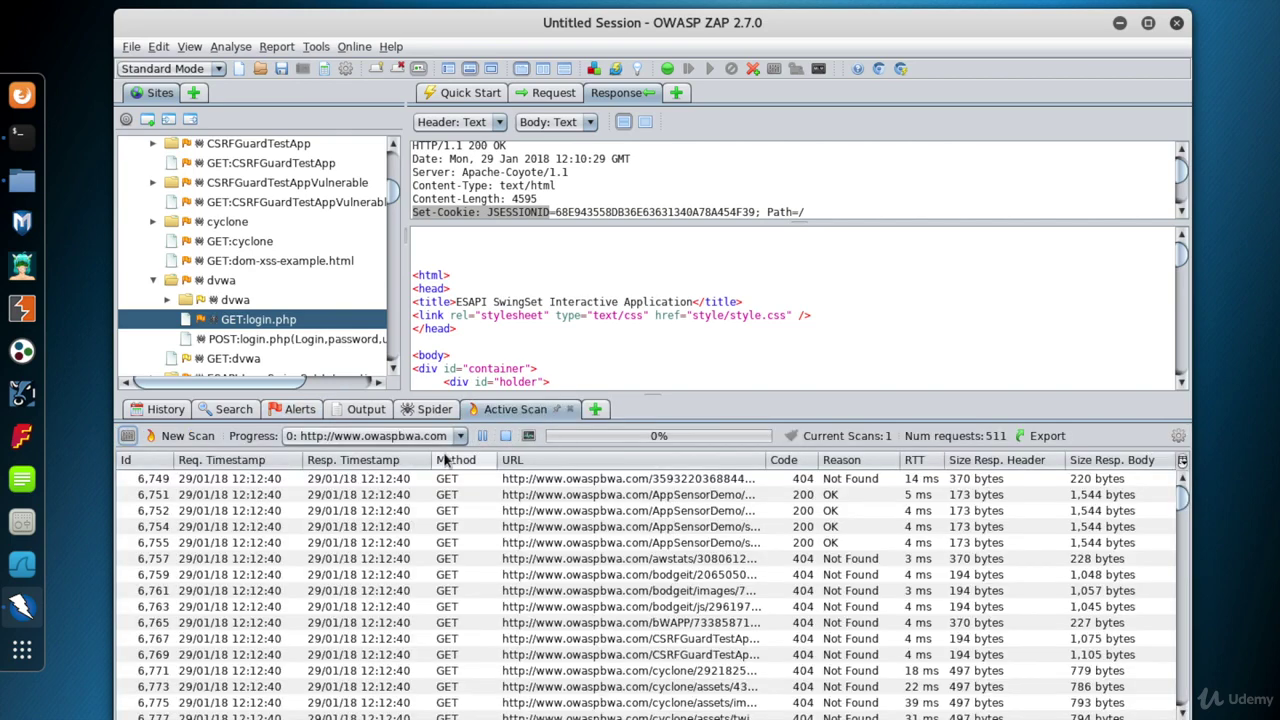
pyautogui.click(528, 436)
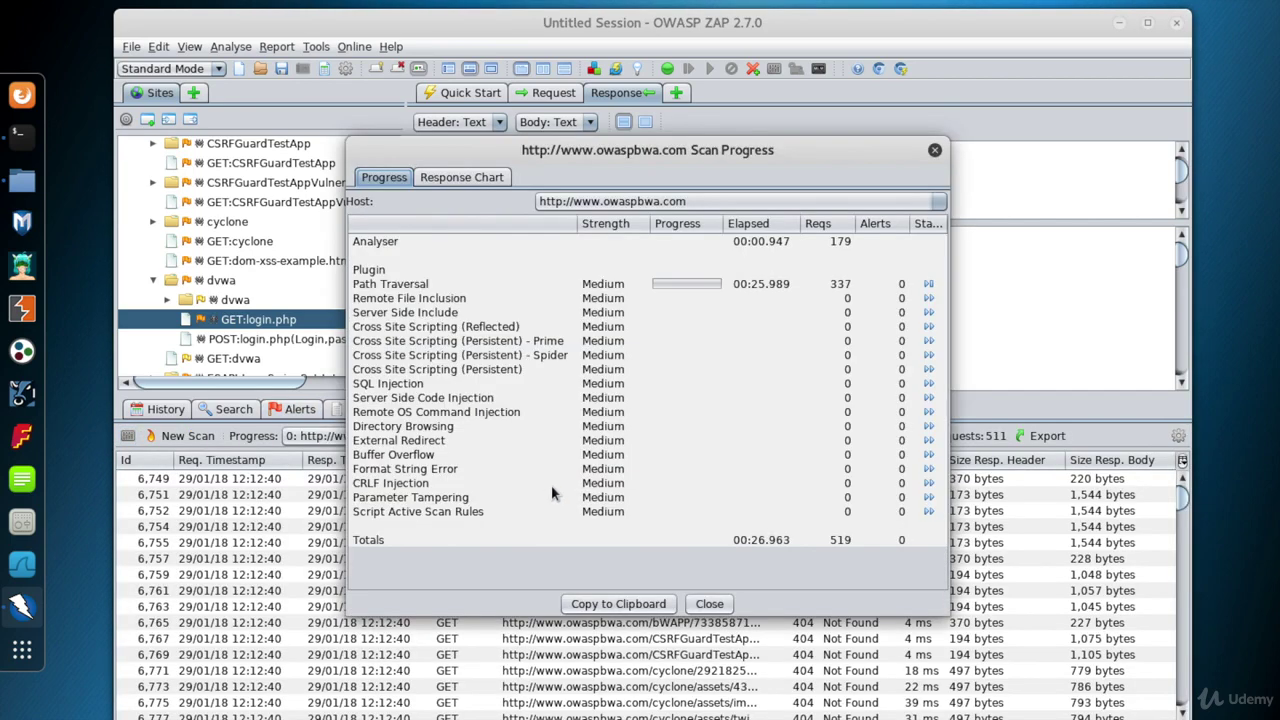
pyautogui.moveTo(773, 150); pyautogui.dragTo(869, 107)
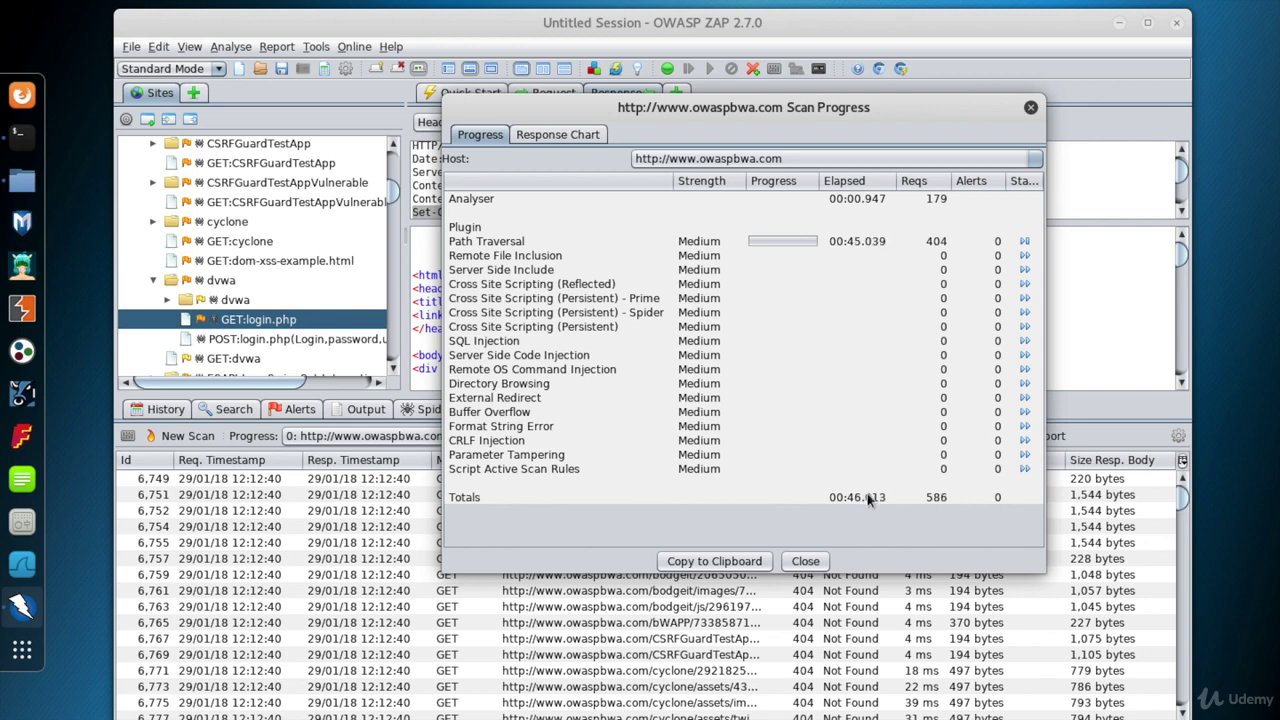
# Step: Show the alerts list and move the Scan Progress window and the main window so both can be read together
pyautogui.click(296, 409)
pyautogui.moveTo(656, 104); pyautogui.dragTo(800, 65)
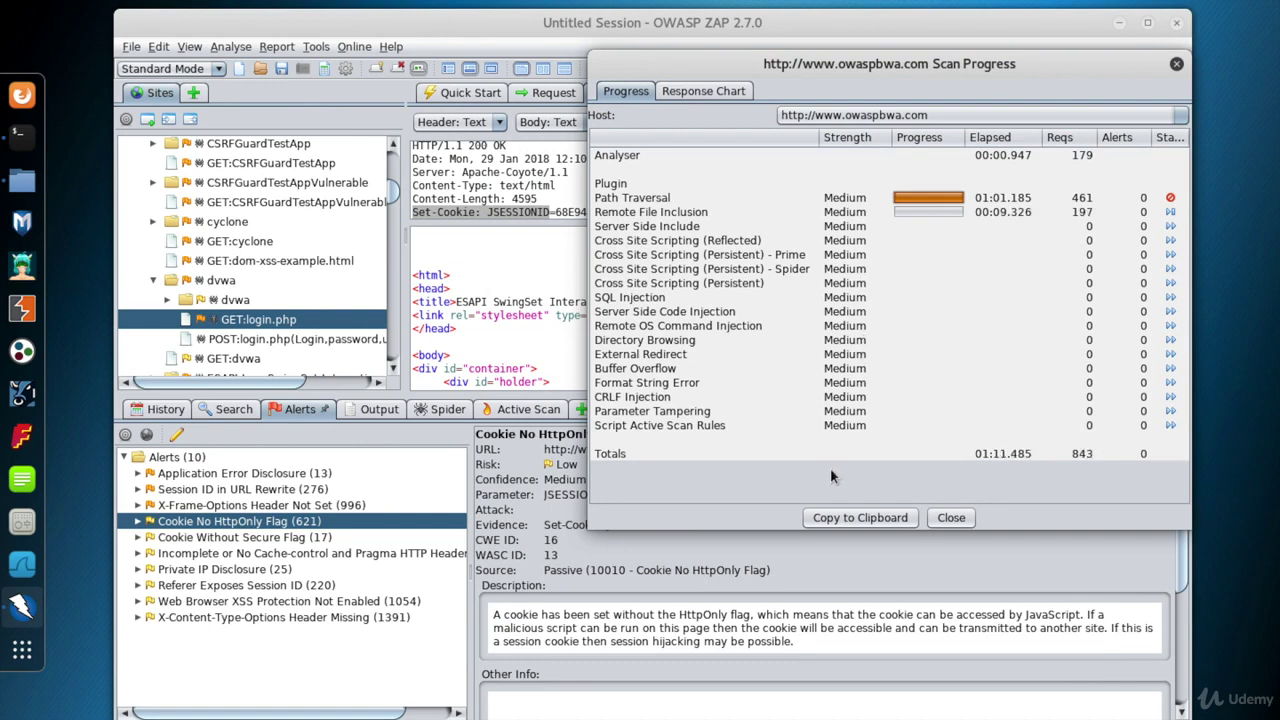
pyautogui.moveTo(830, 63); pyautogui.dragTo(915, 71)
pyautogui.moveTo(400, 22); pyautogui.dragTo(369, 14)
# Step: Inspect a request sent by the active scan and view the details of the Application Error Disclosure alert
pyautogui.click(484, 401)
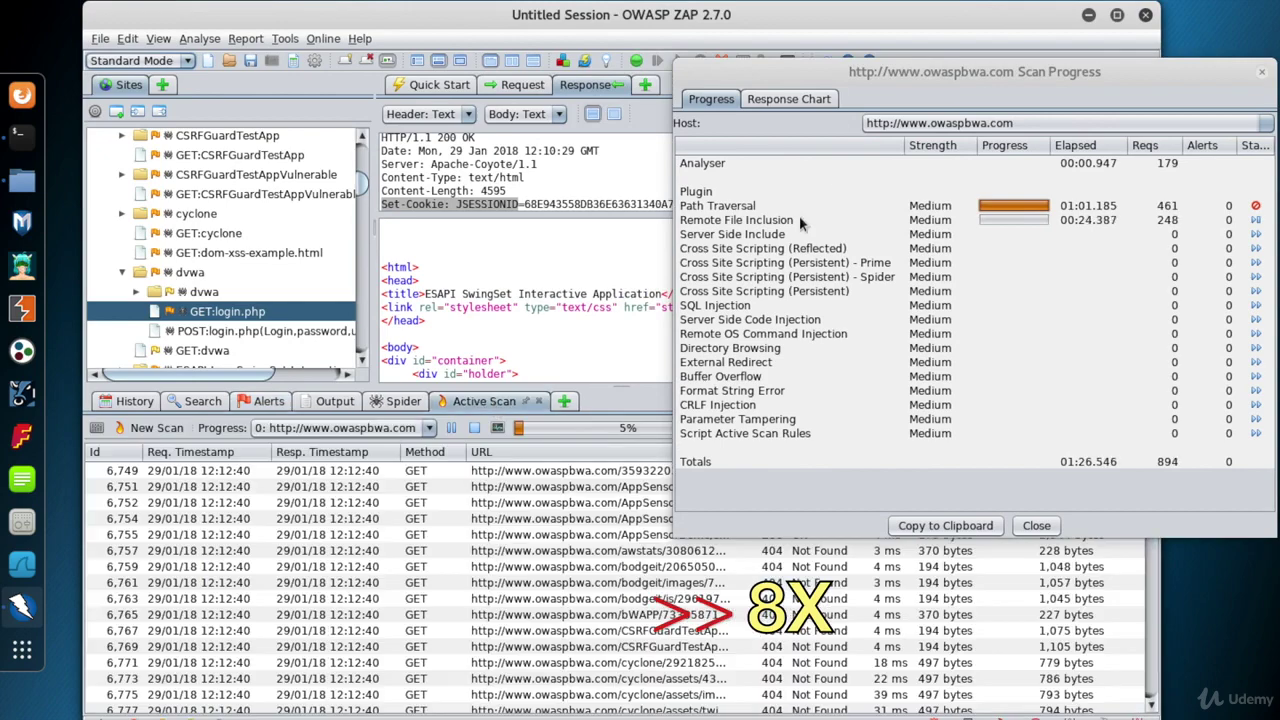
pyautogui.click(300, 470)
pyautogui.click(557, 489)
pyautogui.click(266, 401)
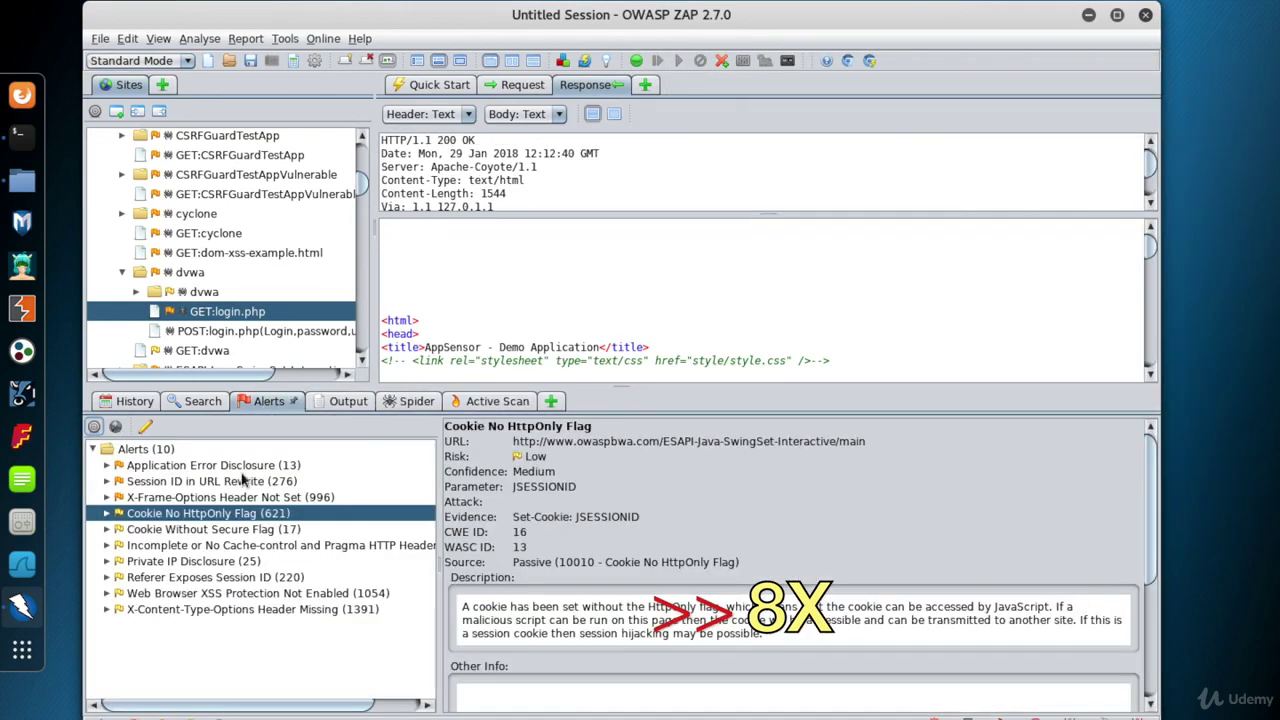
pyautogui.click(297, 465)
pyautogui.click(490, 401)
pyautogui.click(266, 401)
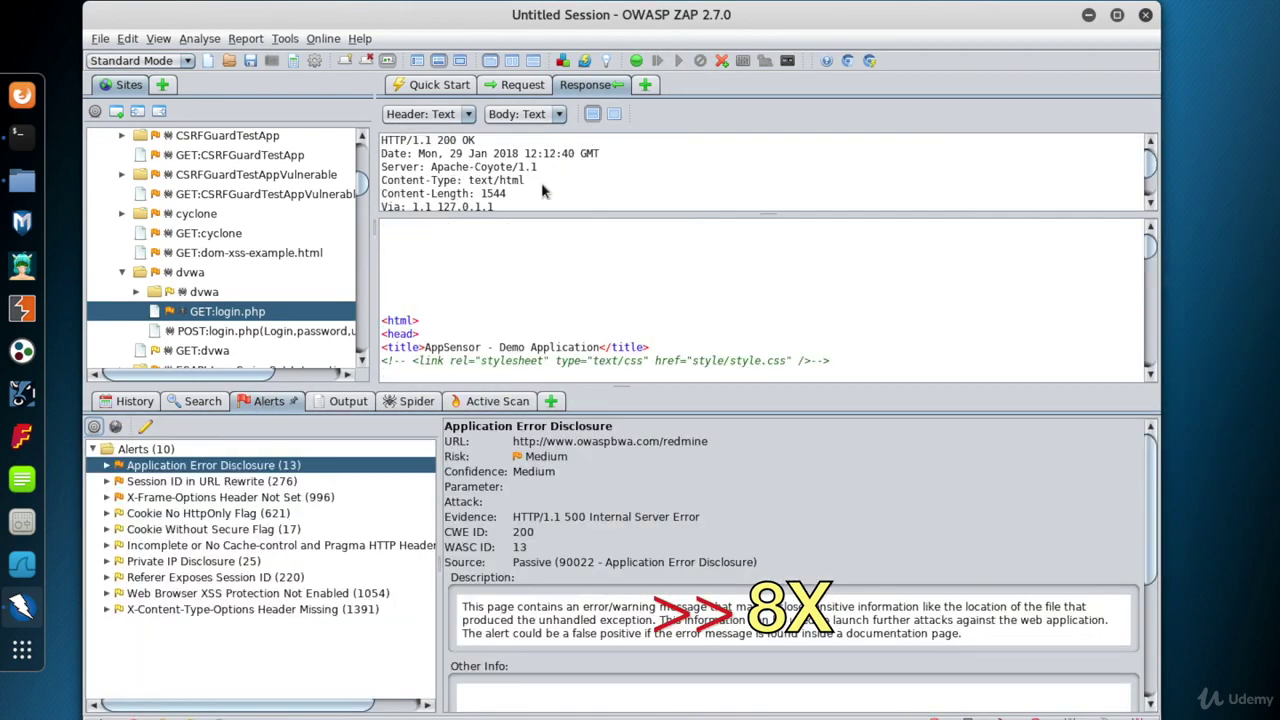
# Step: Examine the active scan's per-plugin progress alongside the alerts list, and close the Scan Progress window
pyautogui.click(490, 401)
pyautogui.click(499, 429)
pyautogui.click(247, 404)
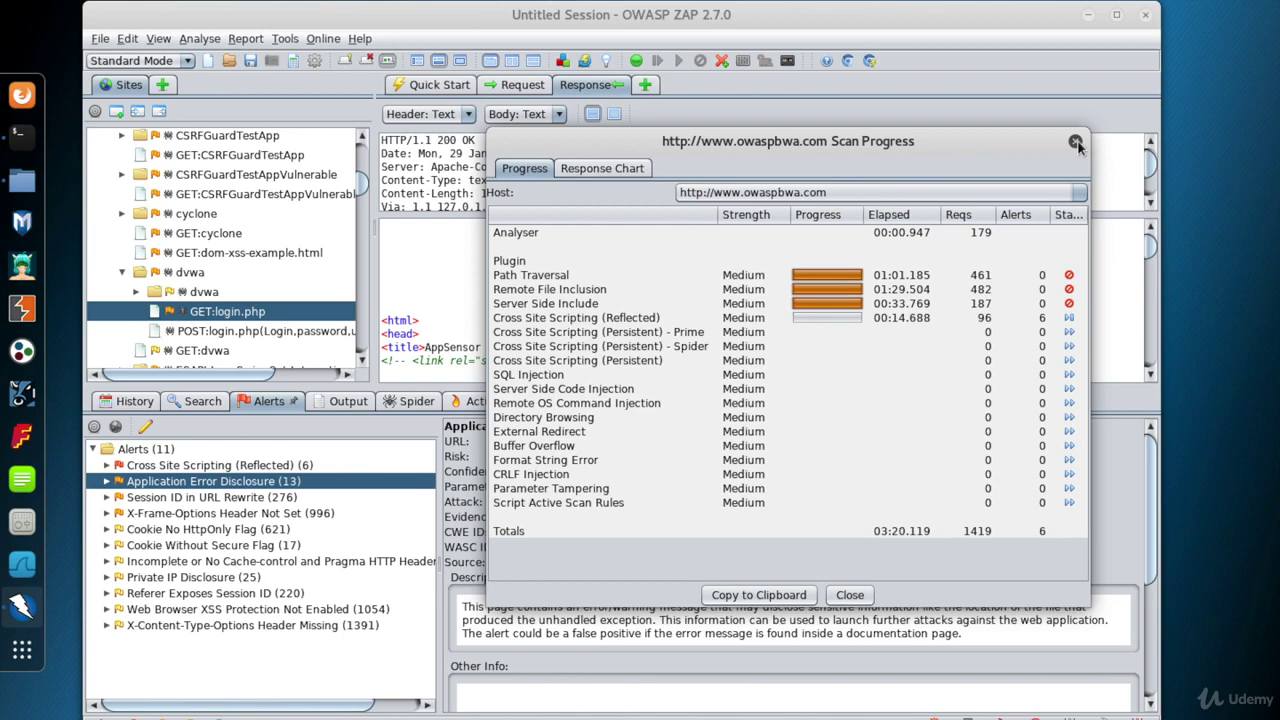
pyautogui.click(1075, 142)
# Step: Expand the Cross Site Scripting (Reflected) alert and view the details of its first awstats.pl instance
pyautogui.click(200, 466)
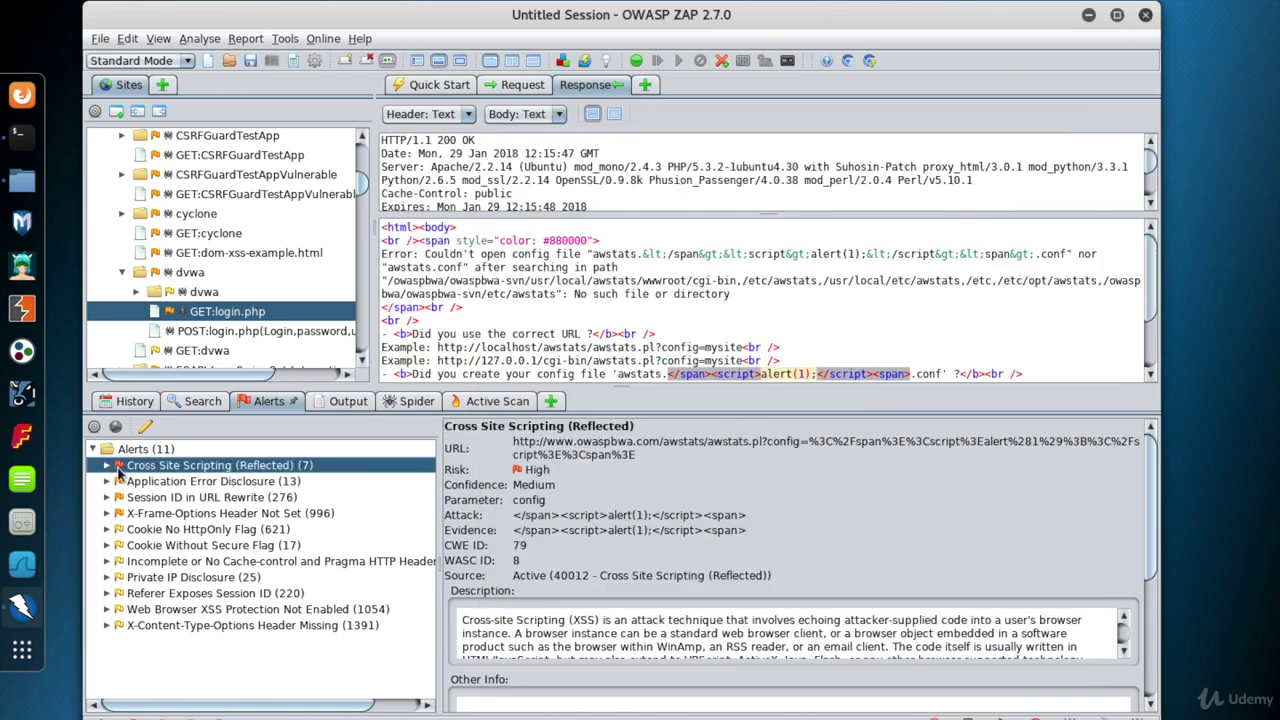
pyautogui.click(107, 466)
pyautogui.click(270, 484)
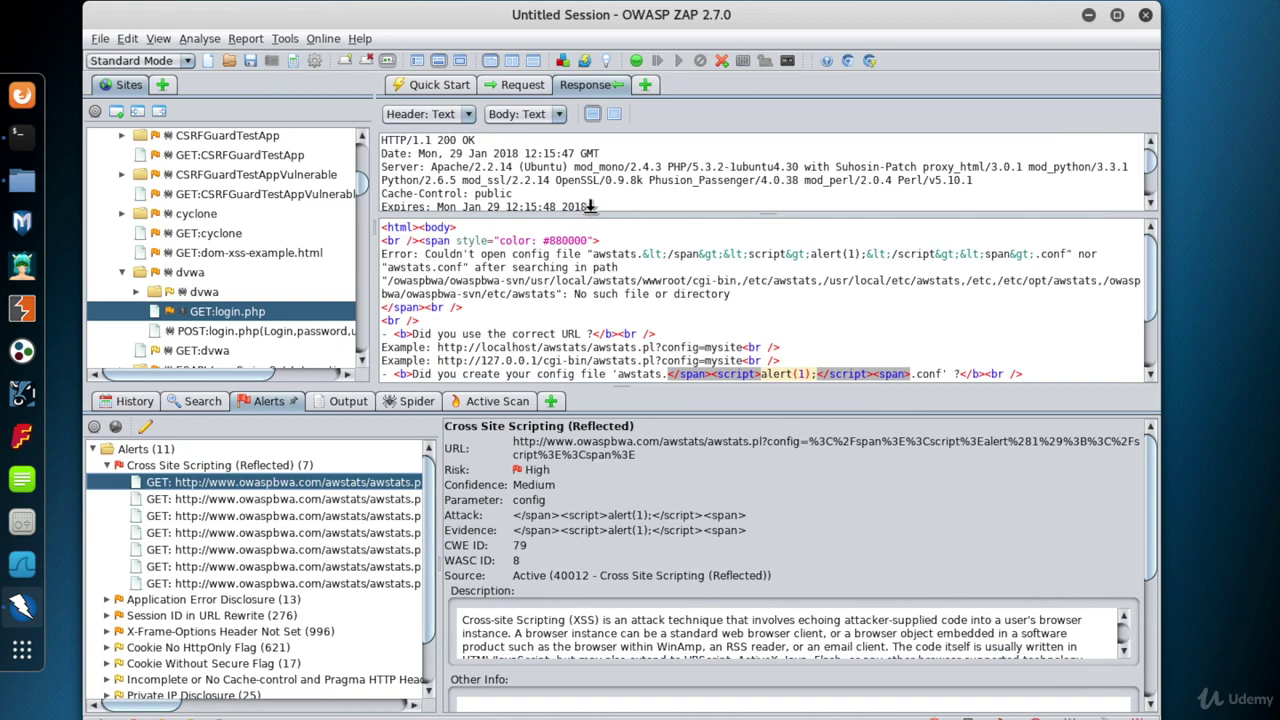
# Step: Copy the full attack URL from the awstats.pl alert's request and make Firefox's address field ready for input
pyautogui.click(521, 85)
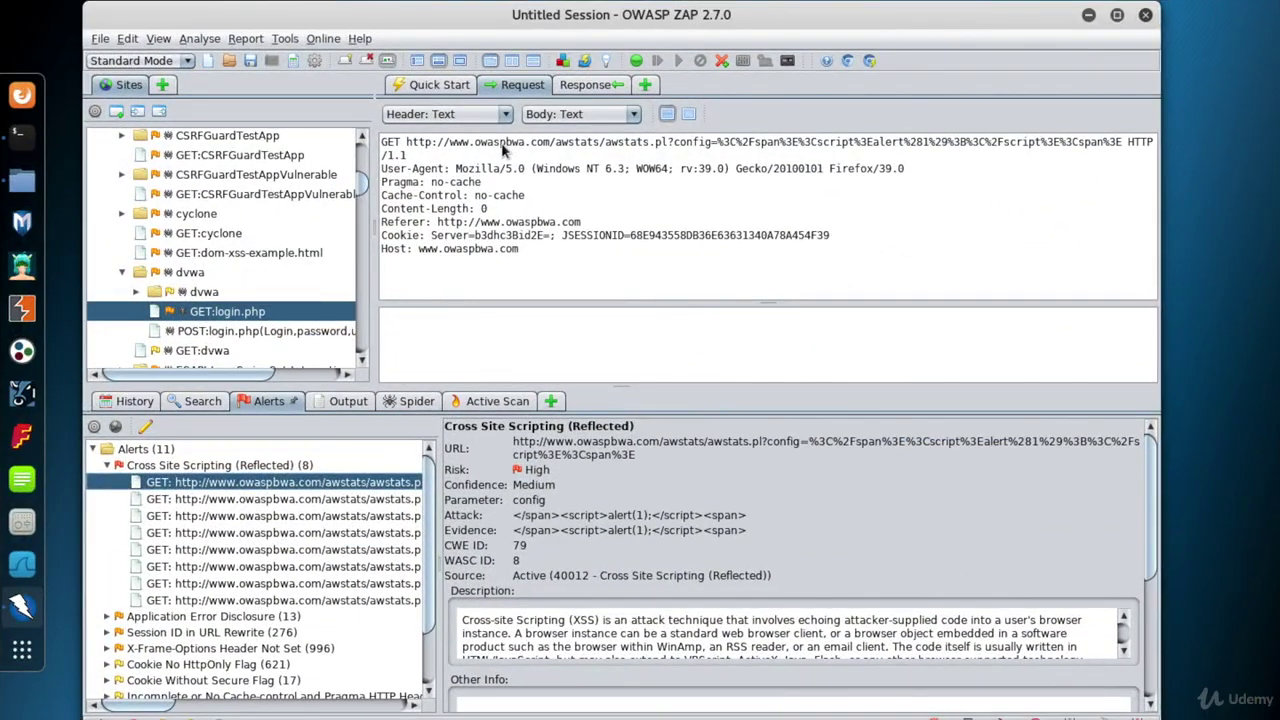
pyautogui.click(501, 143)
pyautogui.moveTo(408, 145); pyautogui.dragTo(1120, 146)
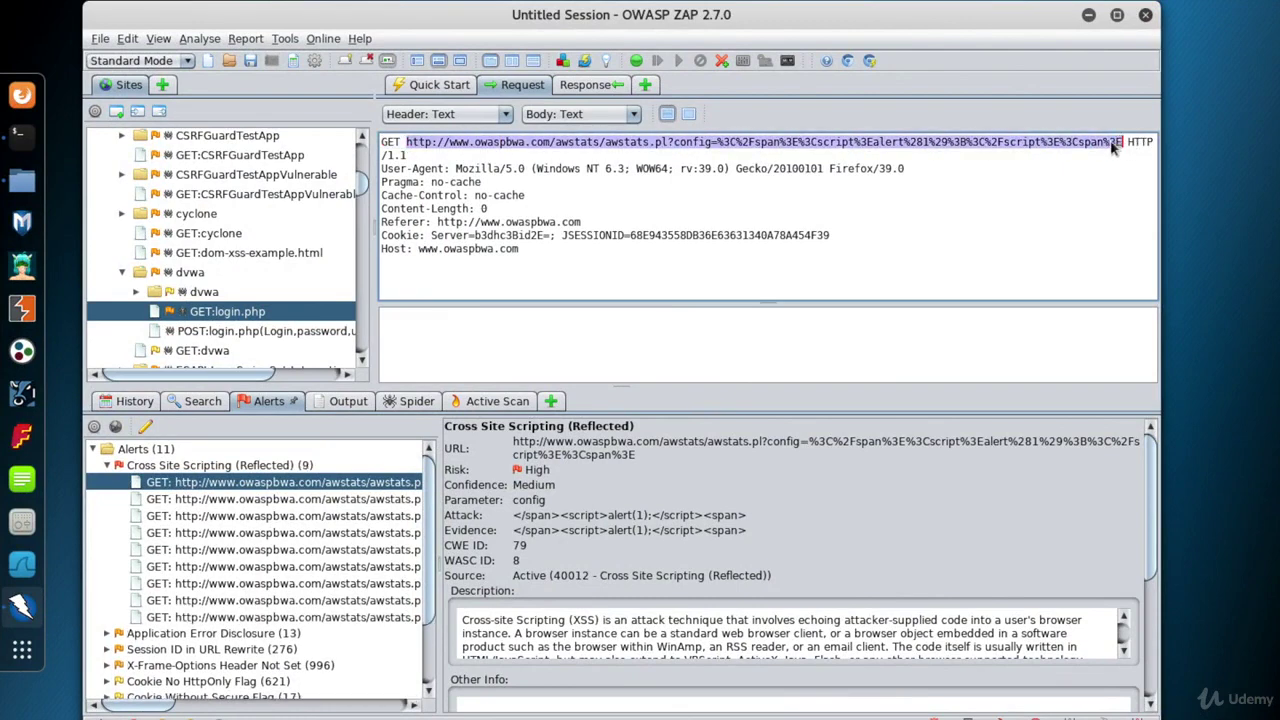
pyautogui.rightClick(1113, 147)
pyautogui.click(1062, 390)
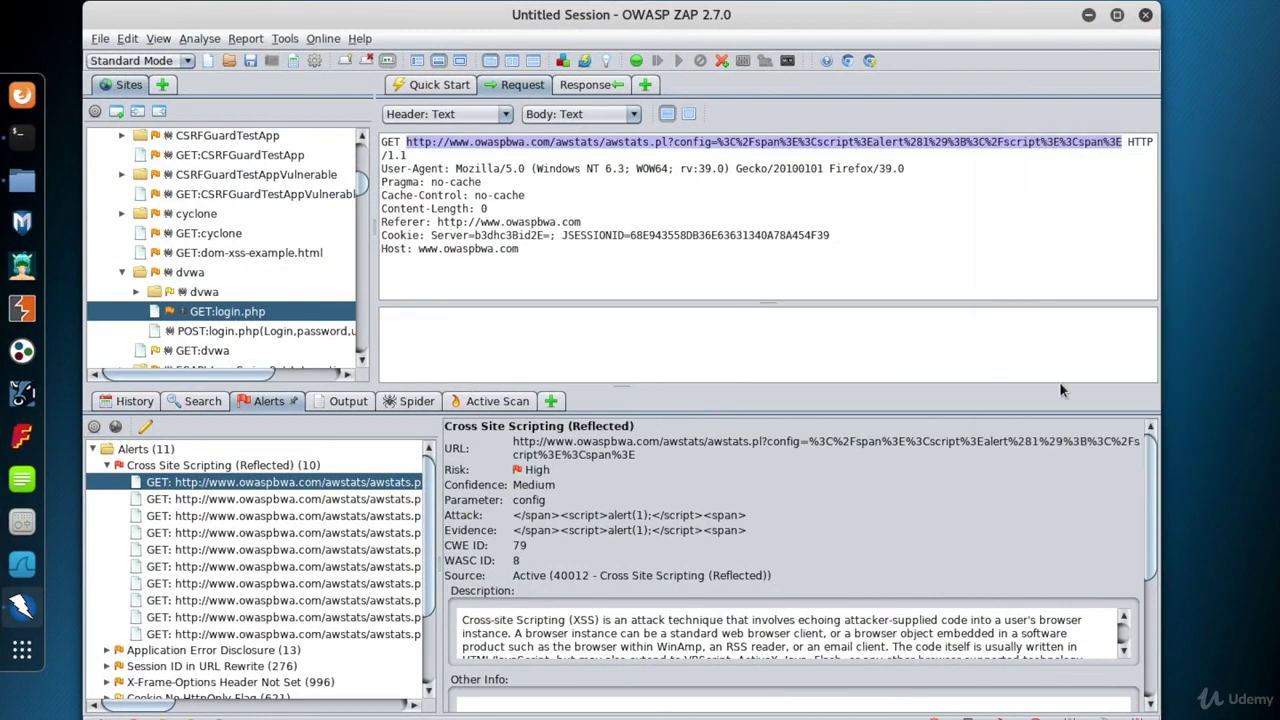
pyautogui.click(22, 95)
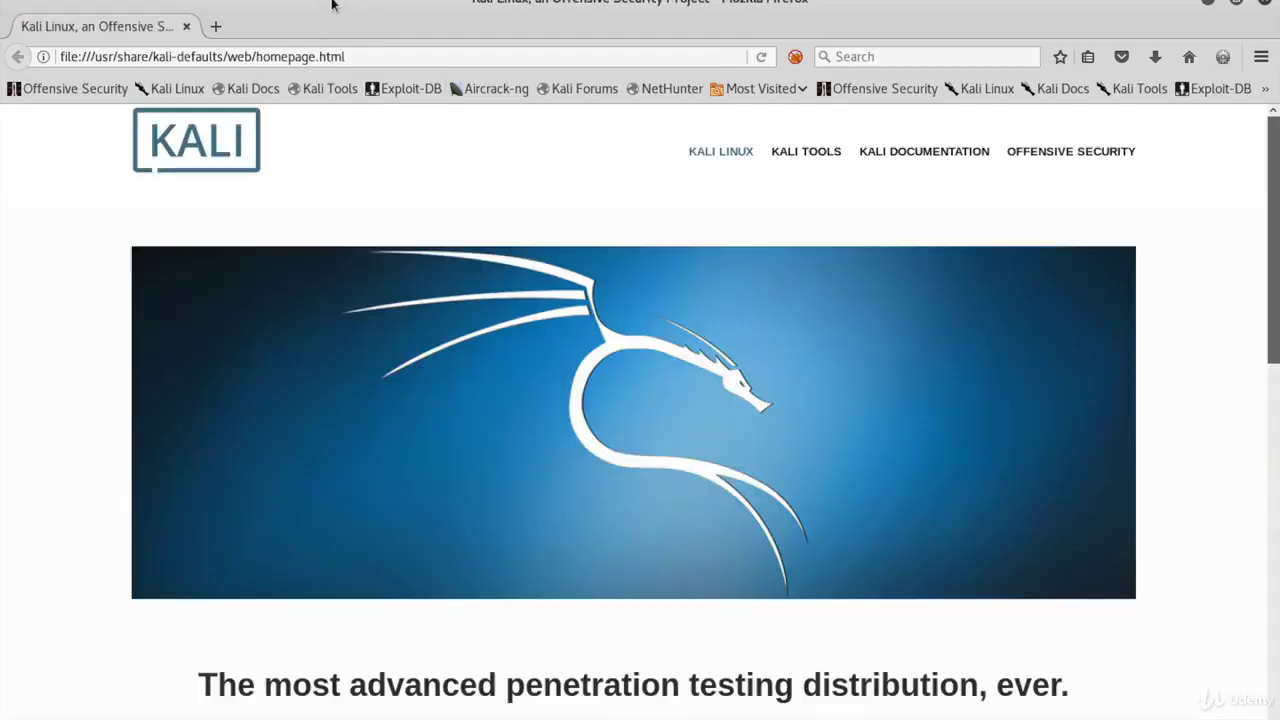
pyautogui.tripleClick(374, 52)
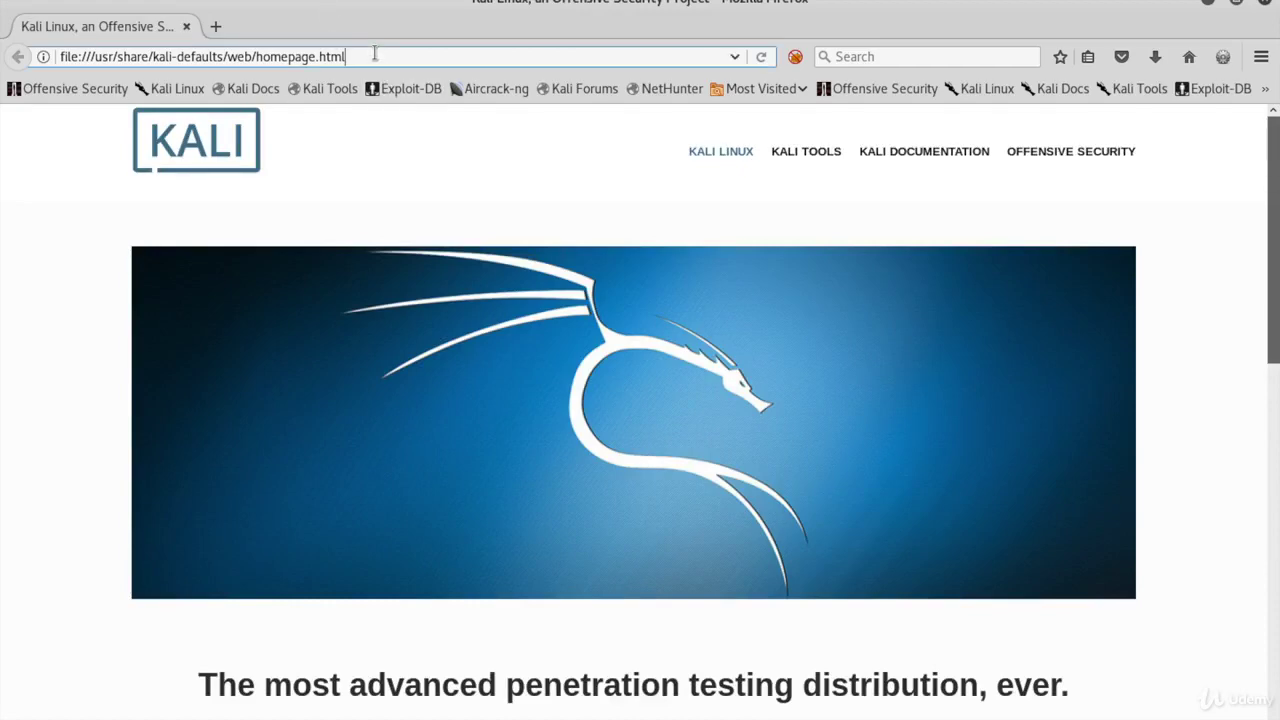
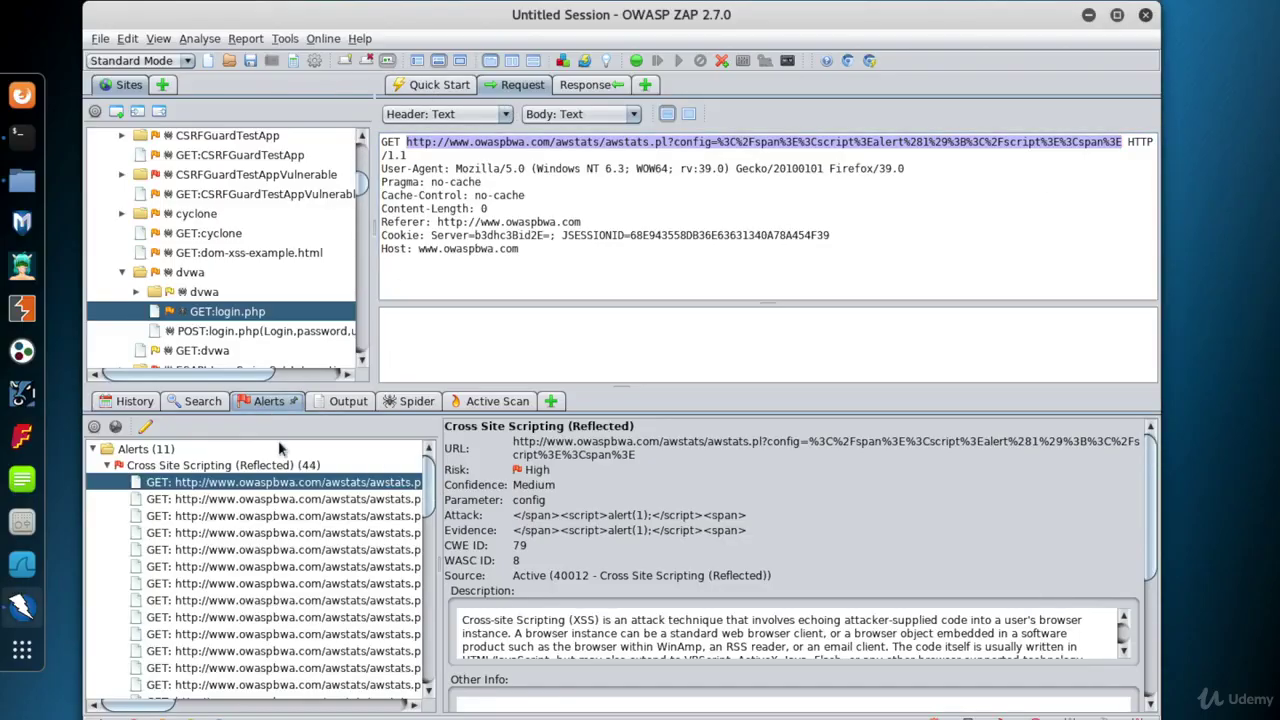
# Step: Collapse the Cross Site Scripting (Reflected) group in the ZAP alerts list
pyautogui.click(107, 466)
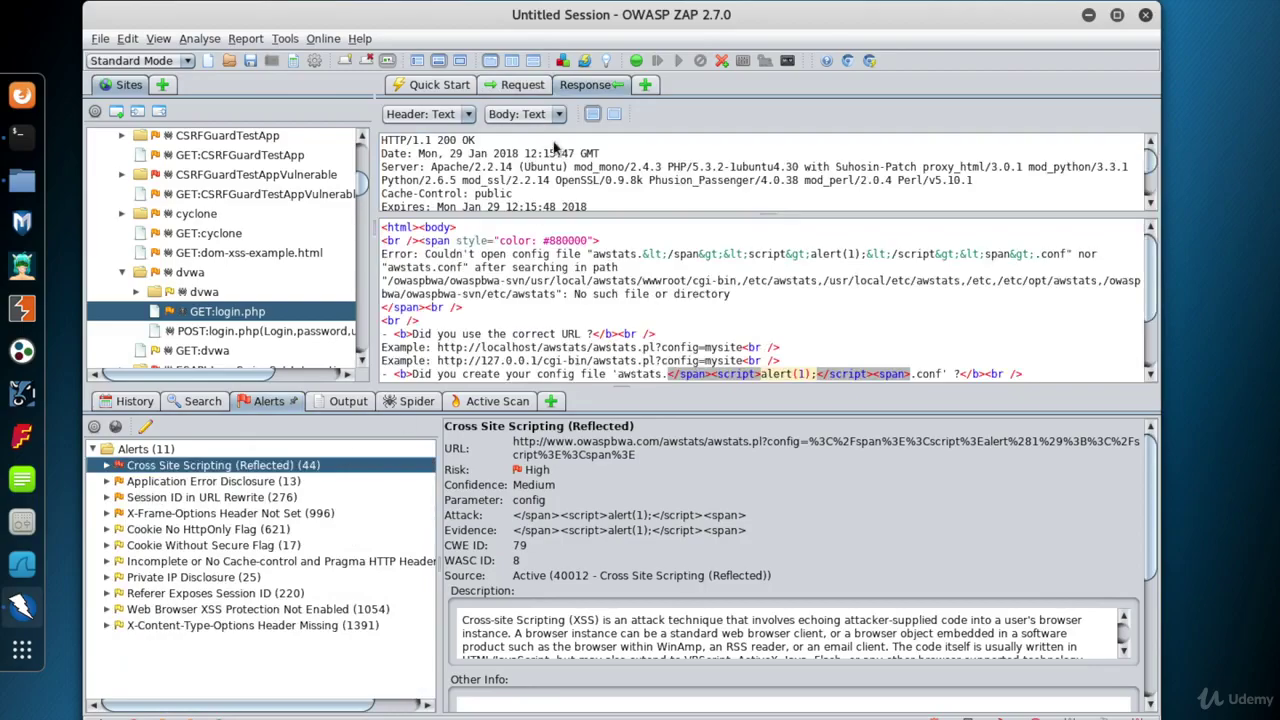